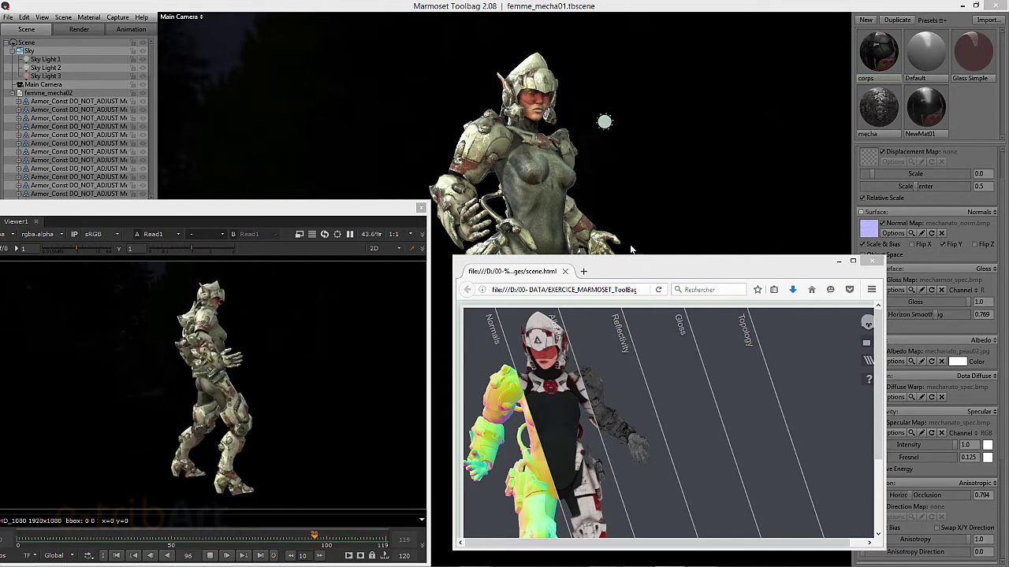
Reposition the Firefox window and enlarge it so the Marmoset Viewer is bigger.
{"action": "left_click_drag", "start_coordinate": [636, 272], "coordinate": [623, 293]}
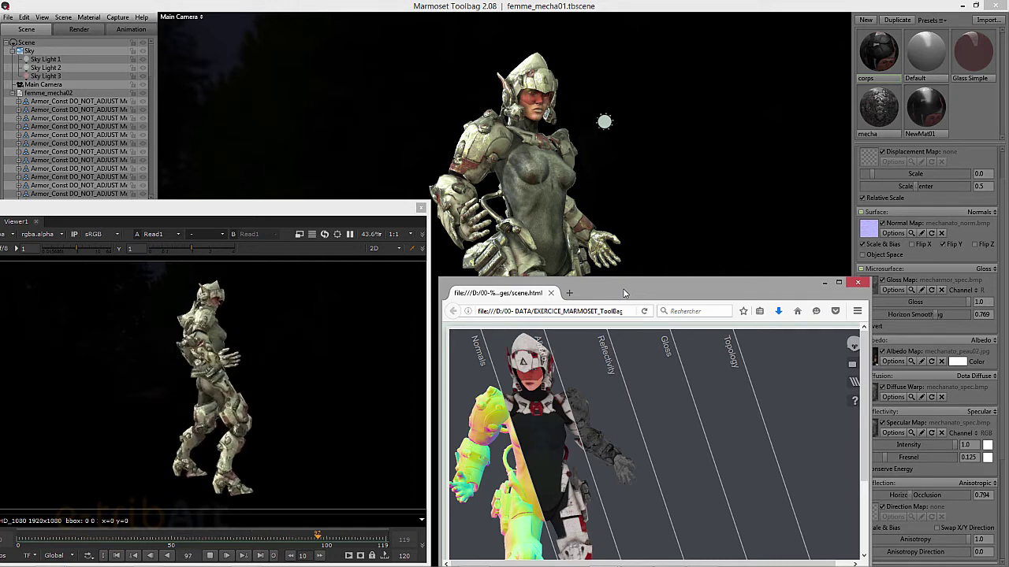
{"action": "left_click_drag", "start_coordinate": [623, 293], "coordinate": [615, 206]}
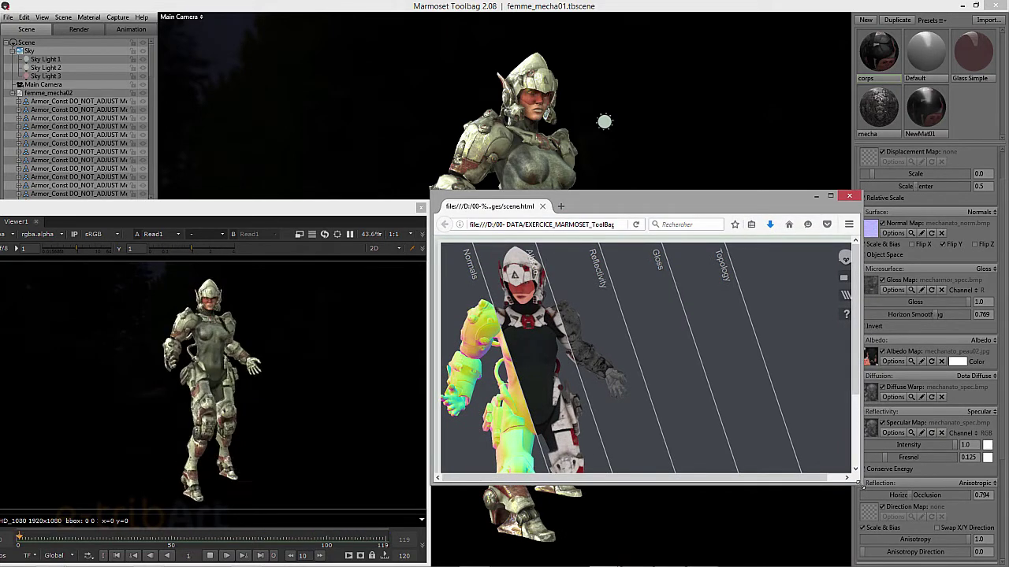
{"action": "mouse_move", "coordinate": [862, 485]}
{"action": "left_mouse_down"}
{"action": "mouse_move", "coordinate": [950, 557]}
{"action": "mouse_move", "coordinate": [899, 526]}
{"action": "left_mouse_up"}
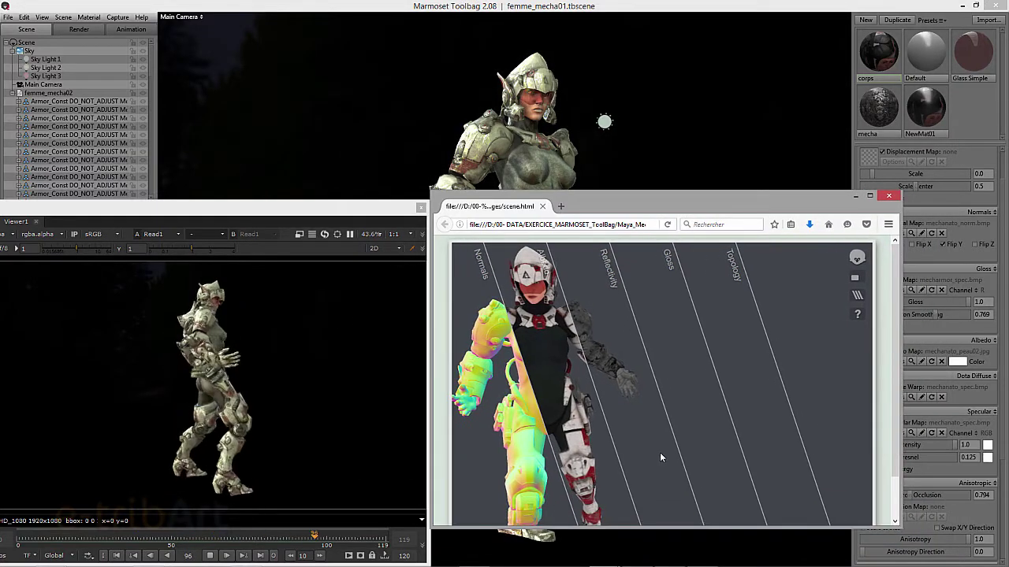
Rotate the mecha in the viewer to review its back, Normals pass and Topology wireframe.
{"action": "mouse_move", "coordinate": [642, 426]}
{"action": "left_mouse_down"}
{"action": "mouse_move", "coordinate": [890, 402]}
{"action": "mouse_move", "coordinate": [843, 368]}
{"action": "mouse_move", "coordinate": [642, 387]}
{"action": "mouse_move", "coordinate": [841, 380]}
{"action": "mouse_move", "coordinate": [640, 384]}
{"action": "mouse_move", "coordinate": [796, 358]}
{"action": "left_mouse_up"}
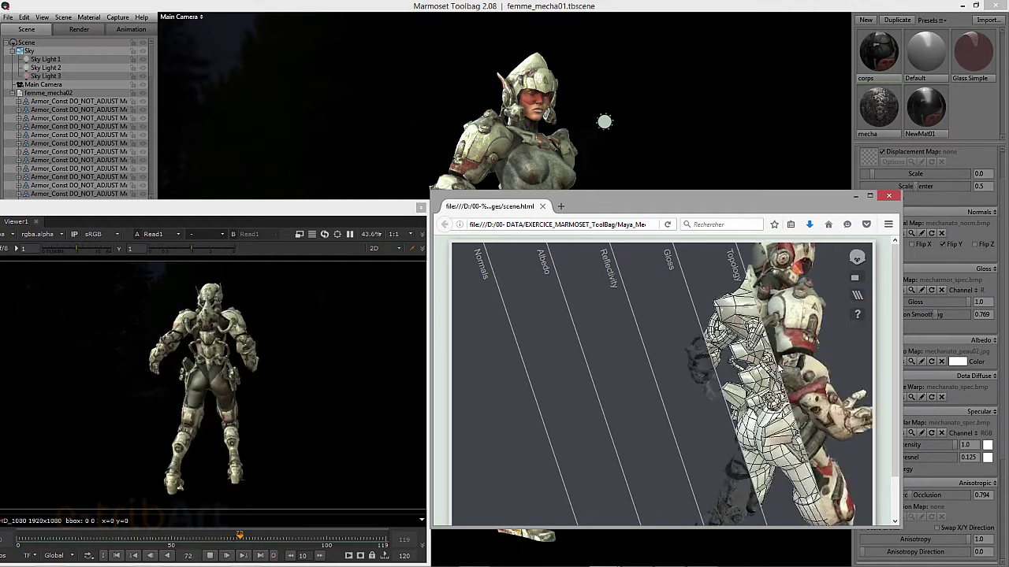
{"action": "mouse_move", "coordinate": [796, 359]}
{"action": "left_mouse_down"}
{"action": "mouse_move", "coordinate": [635, 380]}
{"action": "mouse_move", "coordinate": [569, 374]}
{"action": "left_mouse_up"}
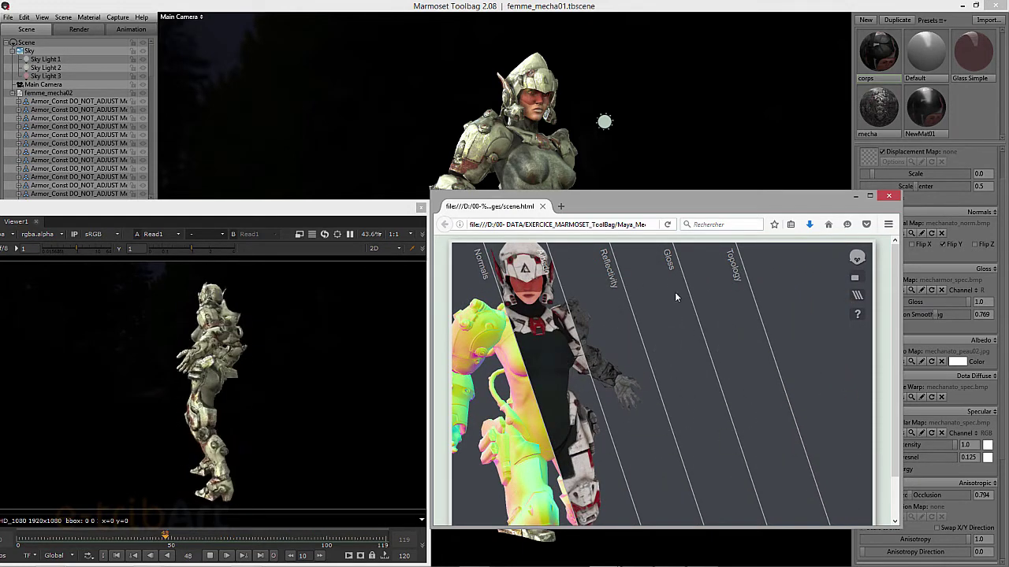
{"action": "mouse_move", "coordinate": [521, 406]}
{"action": "left_mouse_down"}
{"action": "mouse_move", "coordinate": [651, 383]}
{"action": "mouse_move", "coordinate": [625, 414]}
{"action": "mouse_move", "coordinate": [698, 417]}
{"action": "mouse_move", "coordinate": [572, 436]}
{"action": "left_mouse_up"}
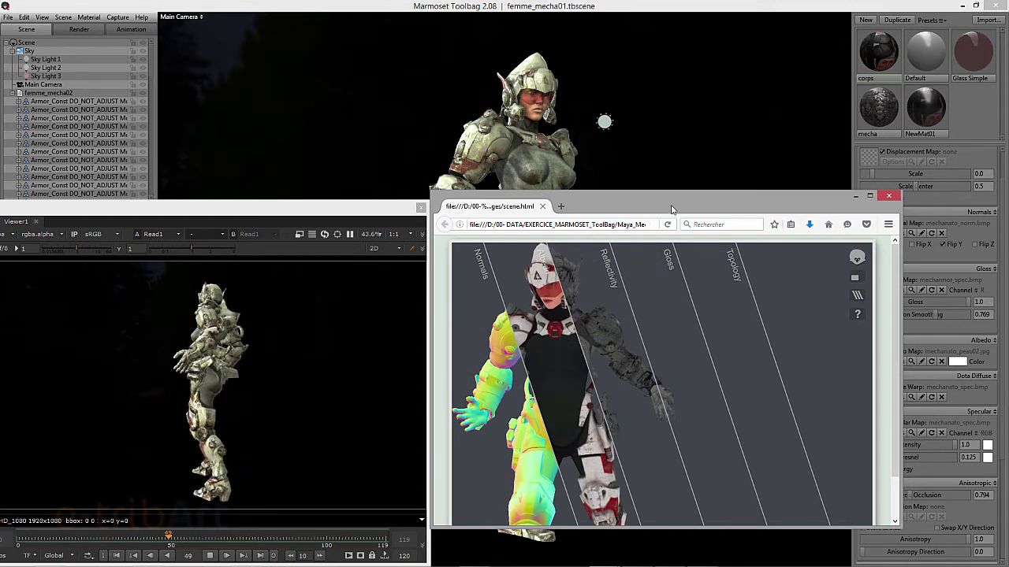
Nudge the browser and Nuke windows into place, then minimize the browser to reveal Toolbag.
{"action": "mouse_move", "coordinate": [672, 206]}
{"action": "left_mouse_down"}
{"action": "mouse_move", "coordinate": [670, 237]}
{"action": "mouse_move", "coordinate": [681, 221]}
{"action": "left_mouse_up"}
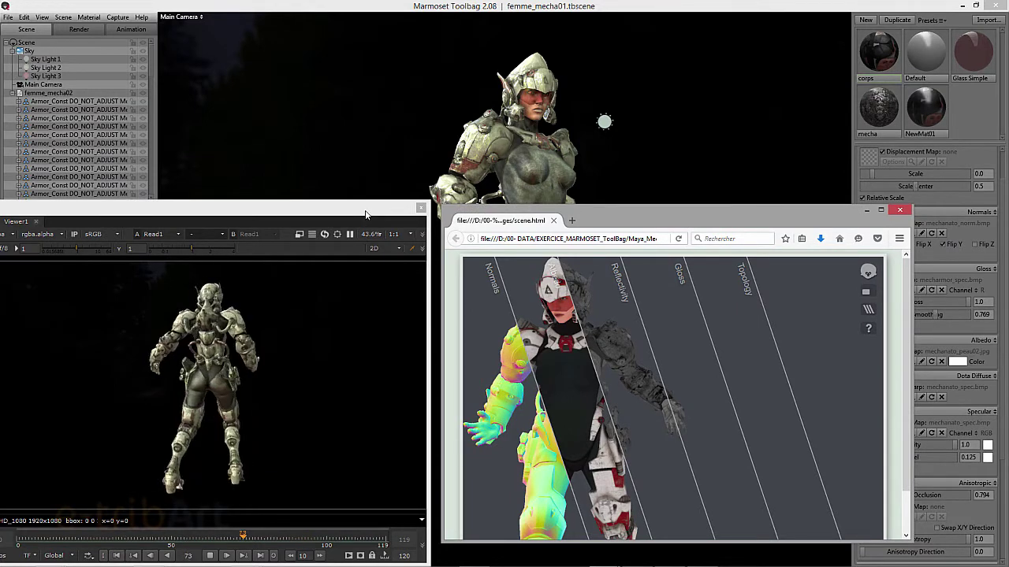
{"action": "mouse_move", "coordinate": [365, 214]}
{"action": "left_mouse_down"}
{"action": "mouse_move", "coordinate": [370, 197]}
{"action": "mouse_move", "coordinate": [374, 210]}
{"action": "left_mouse_up"}
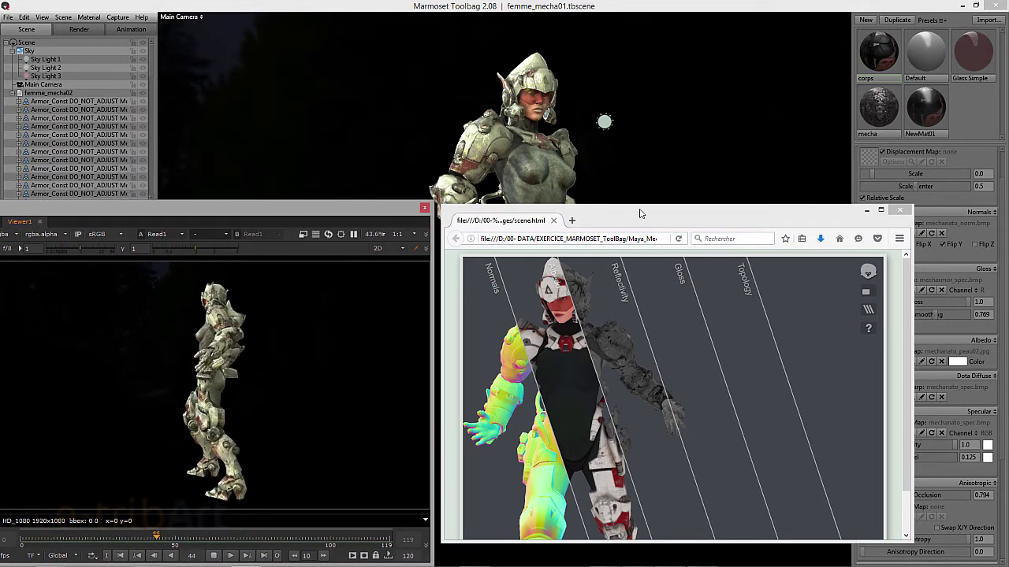
{"action": "left_click_drag", "start_coordinate": [638, 214], "coordinate": [637, 218]}
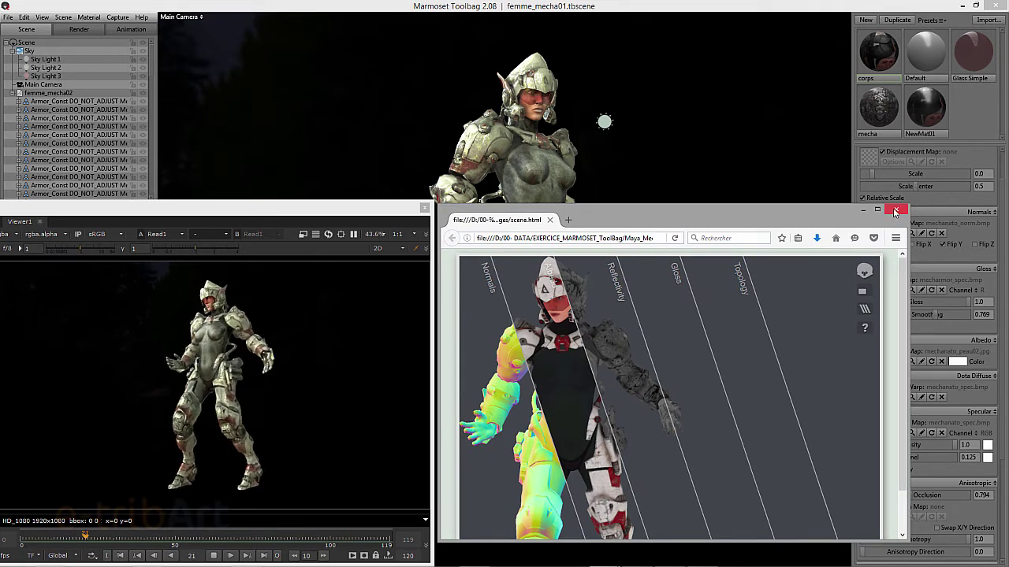
{"action": "left_click", "coordinate": [864, 211]}
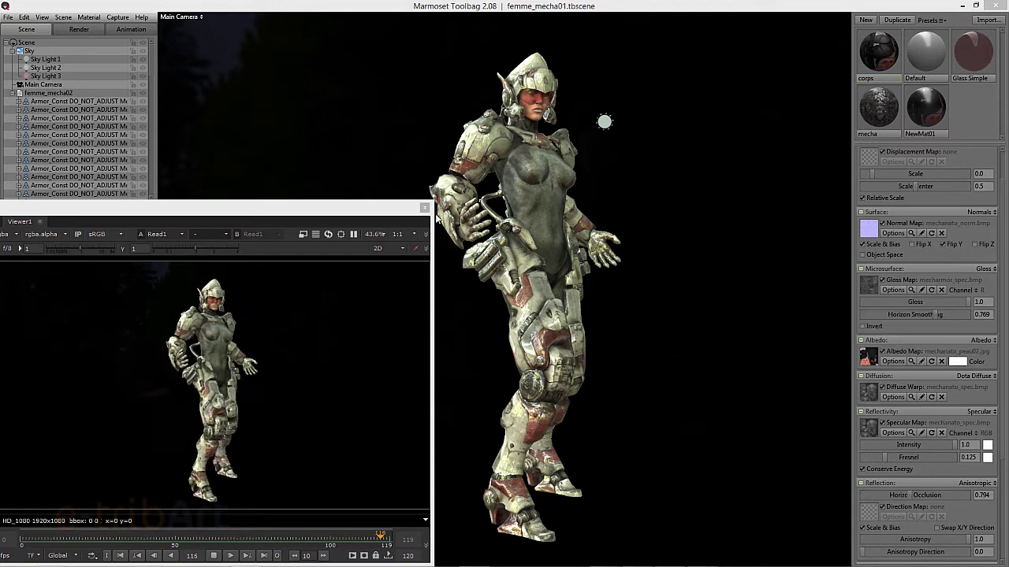
Close the Nuke preview and orbit the Toolbag view so the mecha faces forward.
{"action": "left_click", "coordinate": [424, 208]}
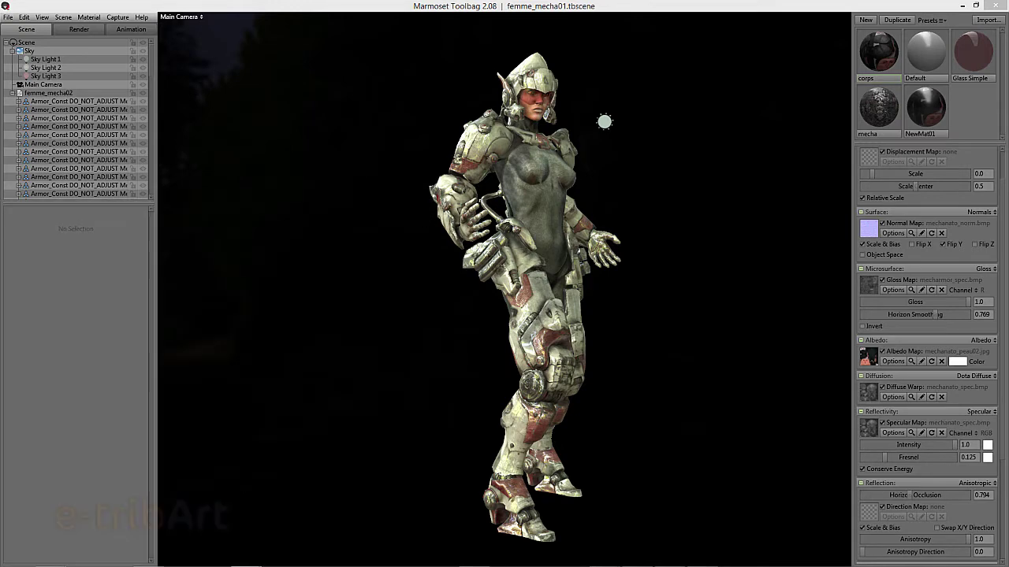
{"action": "mouse_move", "coordinate": [592, 290]}
{"action": "left_mouse_down"}
{"action": "mouse_move", "coordinate": [592, 305]}
{"action": "mouse_move", "coordinate": [532, 305]}
{"action": "left_mouse_up"}
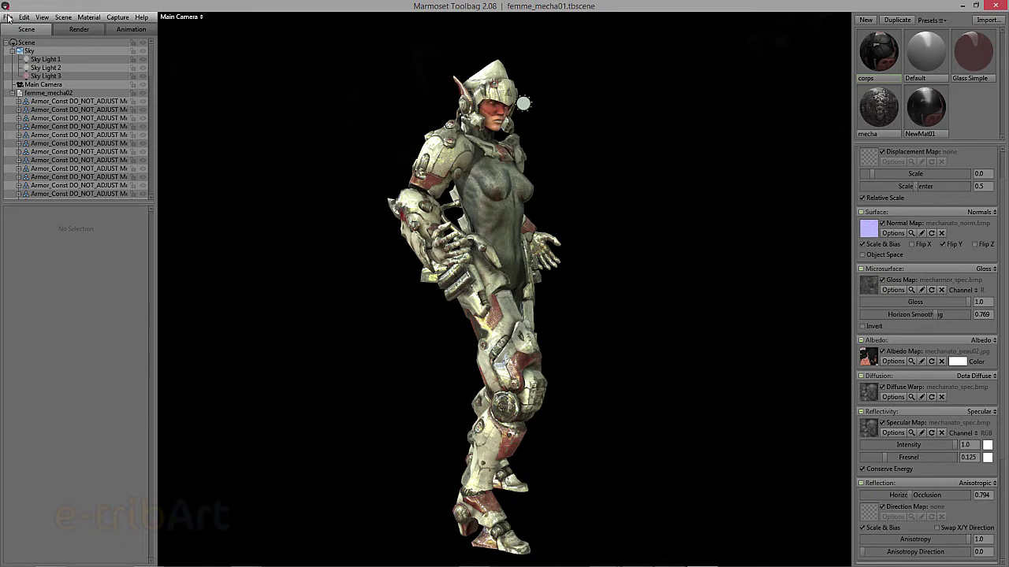
{"action": "mouse_move", "coordinate": [446, 296]}
{"action": "left_mouse_down"}
{"action": "mouse_move", "coordinate": [484, 314]}
{"action": "mouse_move", "coordinate": [480, 301]}
{"action": "mouse_move", "coordinate": [418, 293]}
{"action": "mouse_move", "coordinate": [461, 302]}
{"action": "mouse_move", "coordinate": [436, 270]}
{"action": "mouse_move", "coordinate": [428, 274]}
{"action": "mouse_move", "coordinate": [481, 300]}
{"action": "left_mouse_up"}
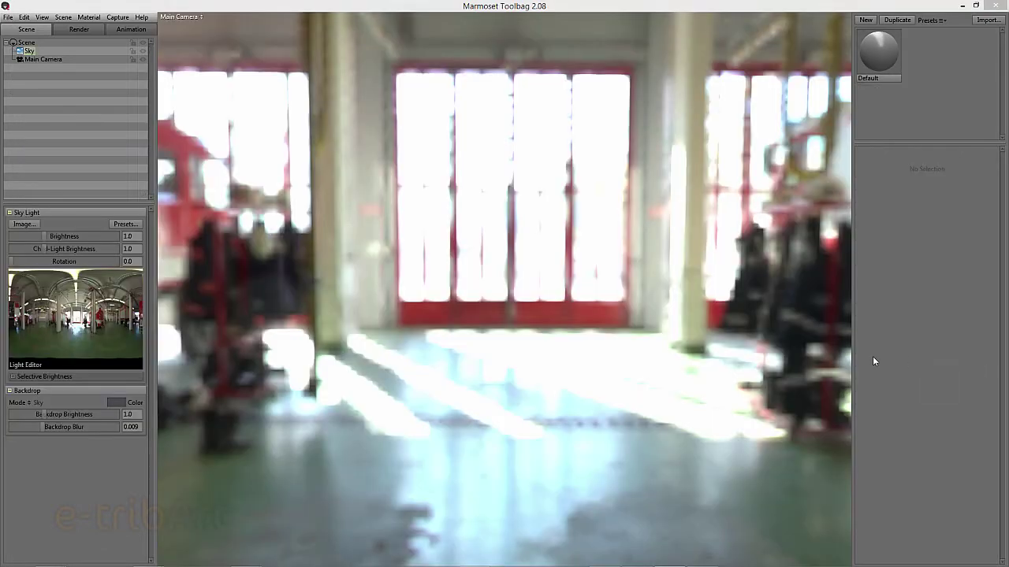
Select Main Camera and turn it slightly to a 270.2 Y rotation.
{"action": "left_click", "coordinate": [8, 18]}
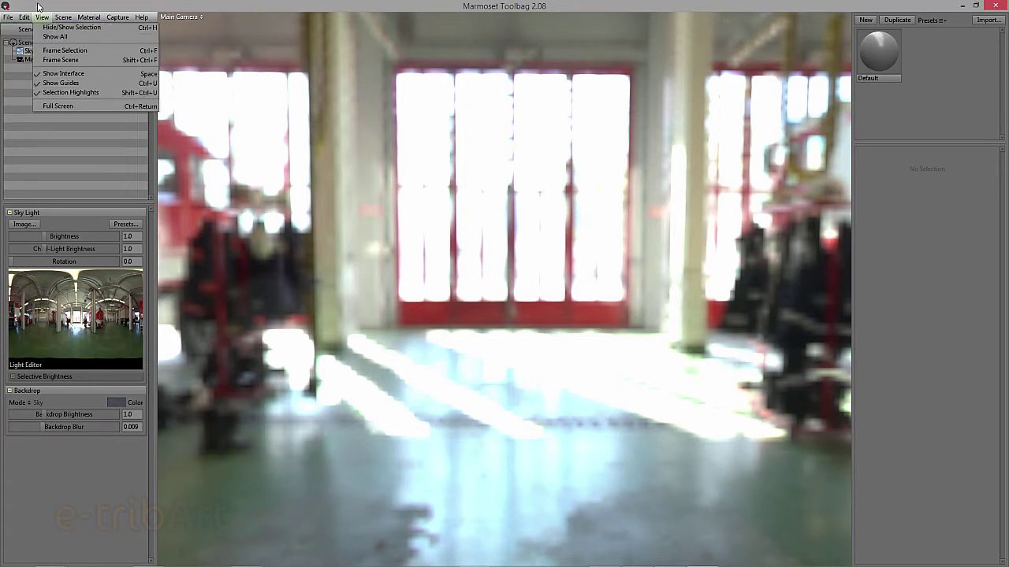
{"action": "mouse_move", "coordinate": [63, 18]}
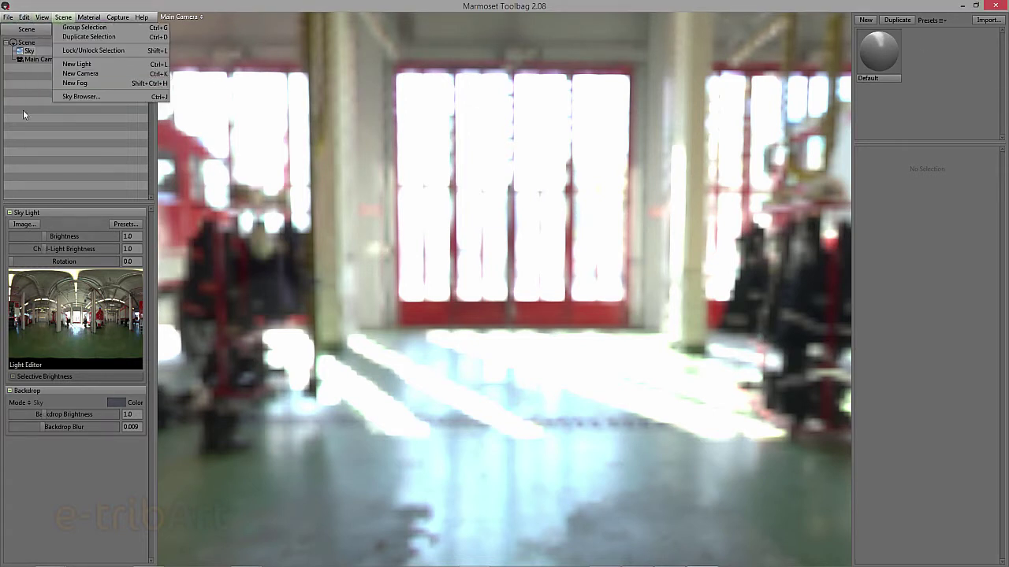
{"action": "left_click", "coordinate": [29, 51]}
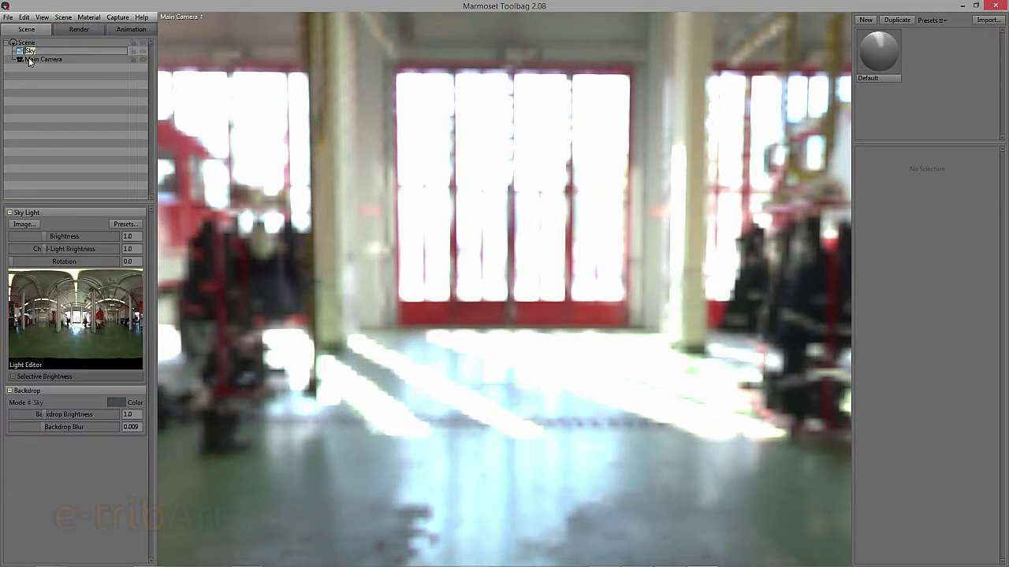
{"action": "left_click", "coordinate": [30, 60]}
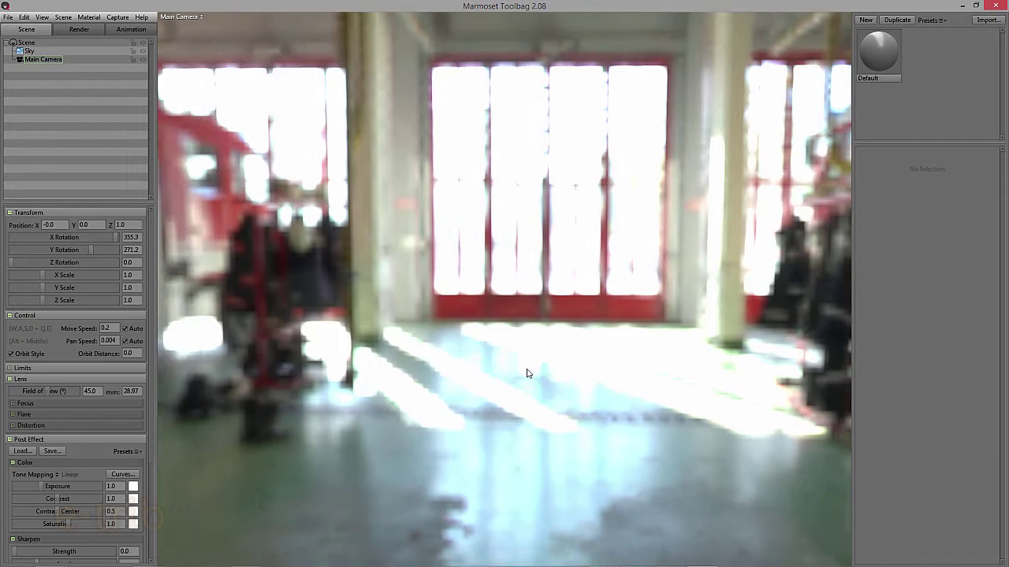
{"action": "mouse_move", "coordinate": [552, 367]}
{"action": "left_mouse_down"}
{"action": "mouse_move", "coordinate": [446, 365]}
{"action": "mouse_move", "coordinate": [615, 367]}
{"action": "mouse_move", "coordinate": [509, 362]}
{"action": "left_mouse_up"}
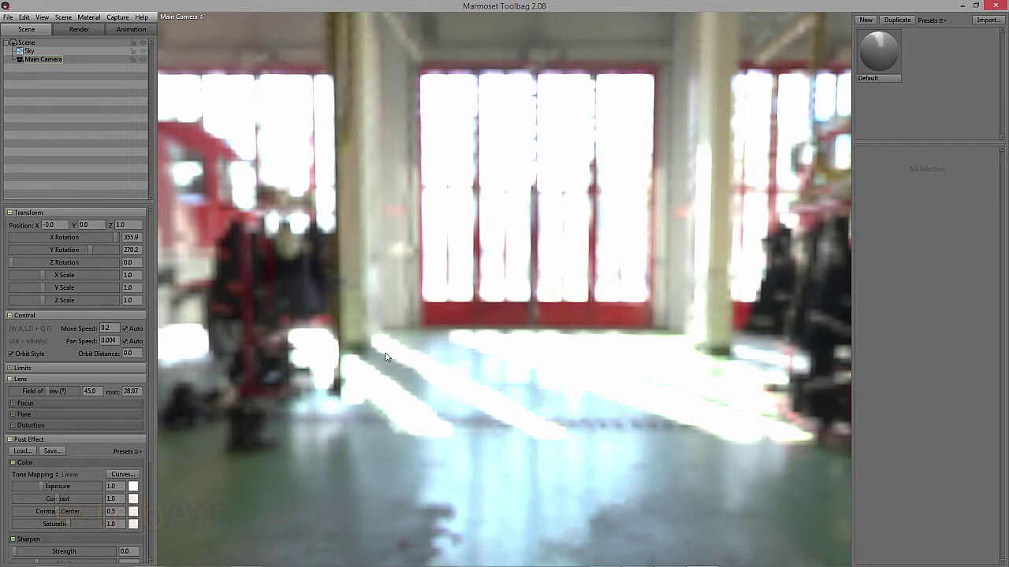
{"action": "mouse_move", "coordinate": [421, 370]}
{"action": "middle_mouse_down", "text": "alt"}
{"action": "mouse_move", "coordinate": [421, 328]}
{"action": "mouse_move", "coordinate": [408, 339]}
{"action": "middle_mouse_up", "text": "alt"}
Select the Sky and look through the sky preset browser without changing the garage sky.
{"action": "left_click", "coordinate": [29, 50]}
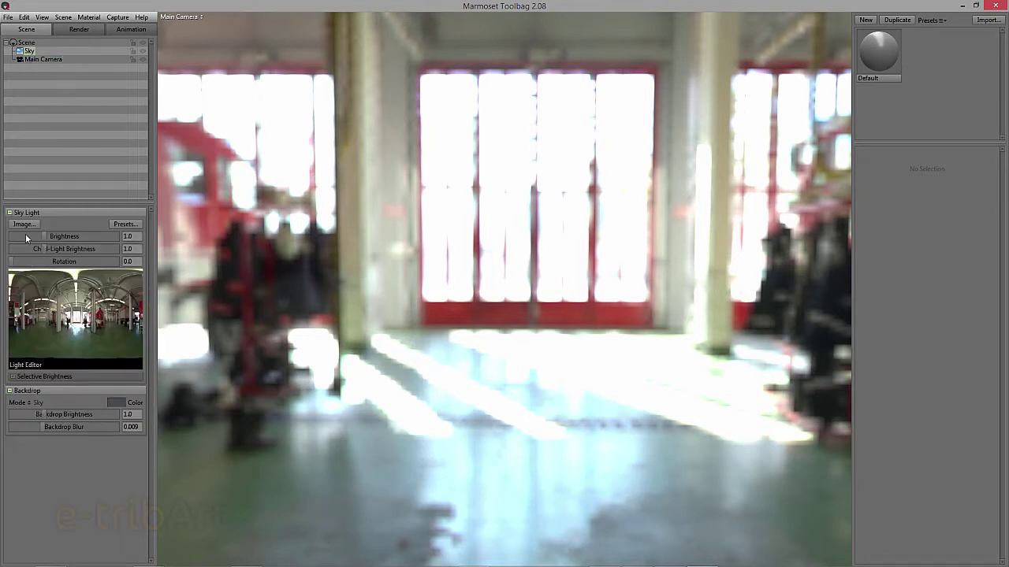
{"action": "left_click", "coordinate": [123, 225]}
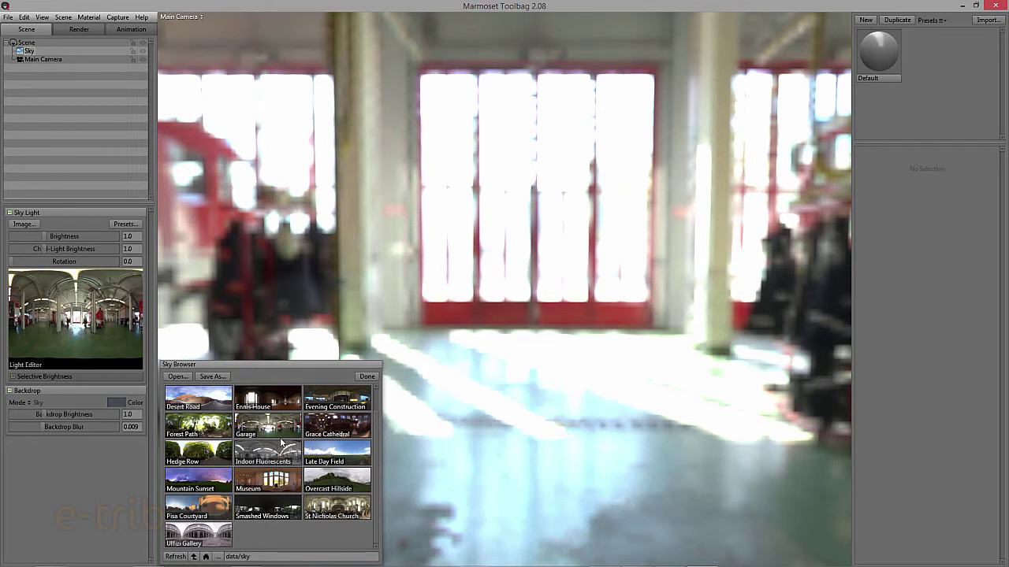
{"action": "mouse_move", "coordinate": [374, 434]}
{"action": "left_mouse_down"}
{"action": "mouse_move", "coordinate": [376, 399]}
{"action": "mouse_move", "coordinate": [376, 471]}
{"action": "left_mouse_up"}
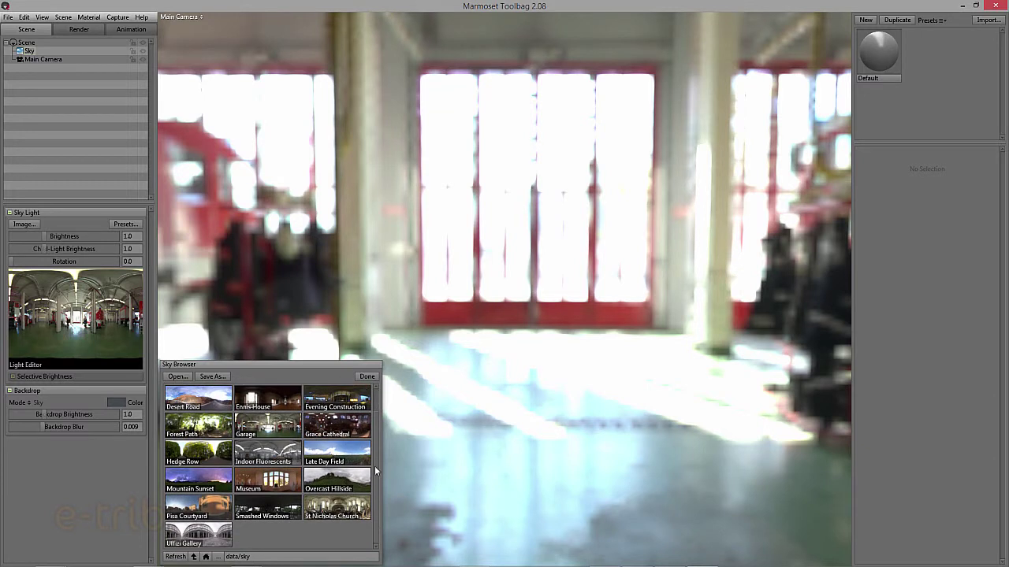
{"action": "left_click", "coordinate": [364, 377]}
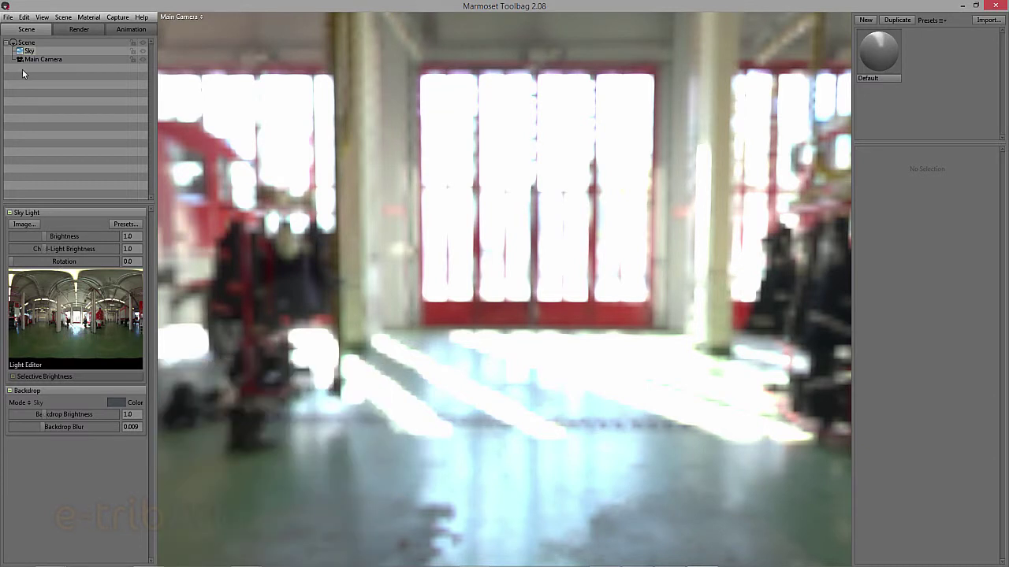
{"action": "left_click", "coordinate": [8, 18]}
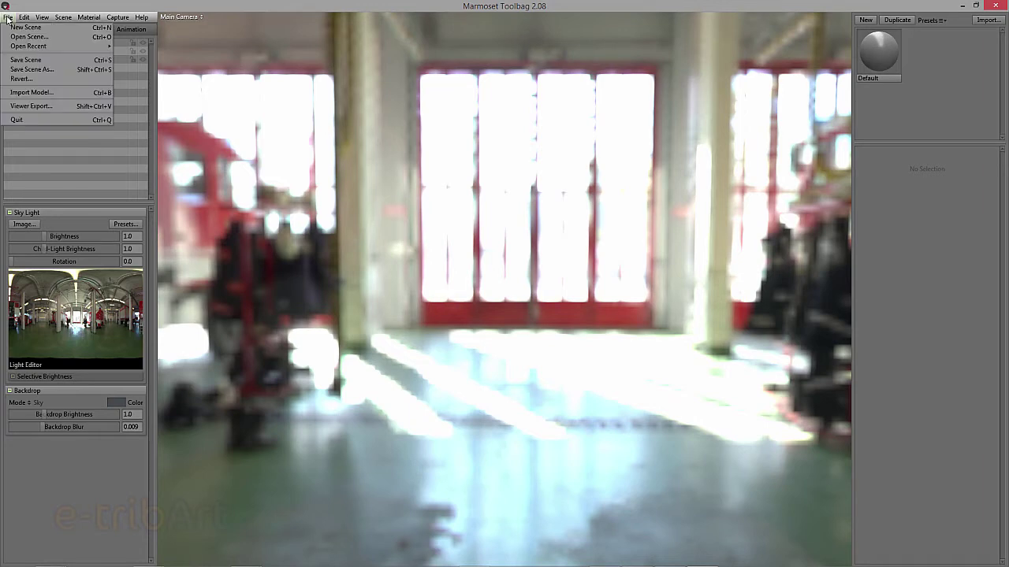
Import femme_mecha02.obj from the Maya_Meca_Nurse scenes folder.
{"action": "left_click", "coordinate": [46, 92]}
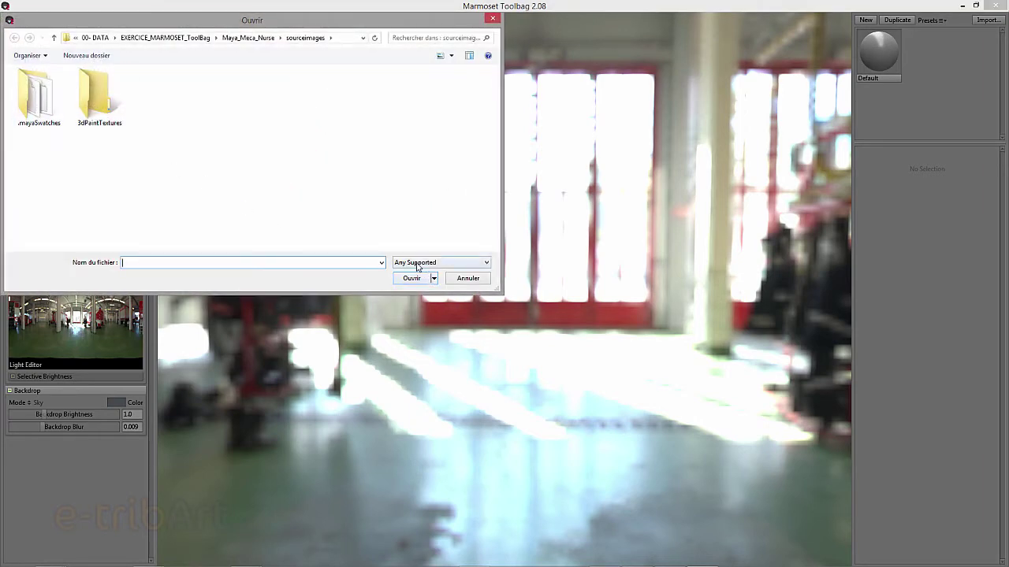
{"action": "left_click", "coordinate": [418, 263]}
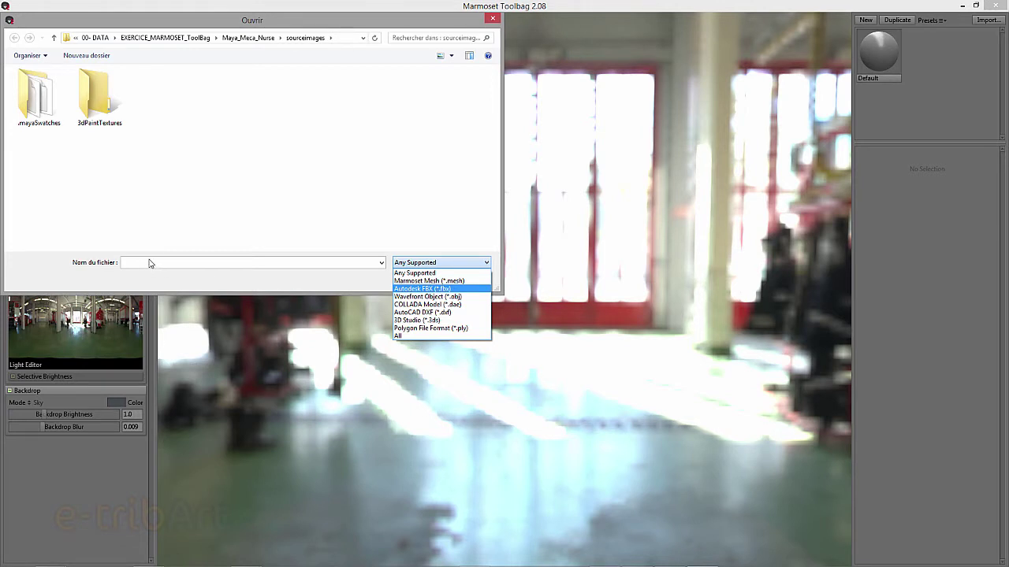
{"action": "left_click", "coordinate": [247, 39]}
{"action": "left_click", "coordinate": [248, 38]}
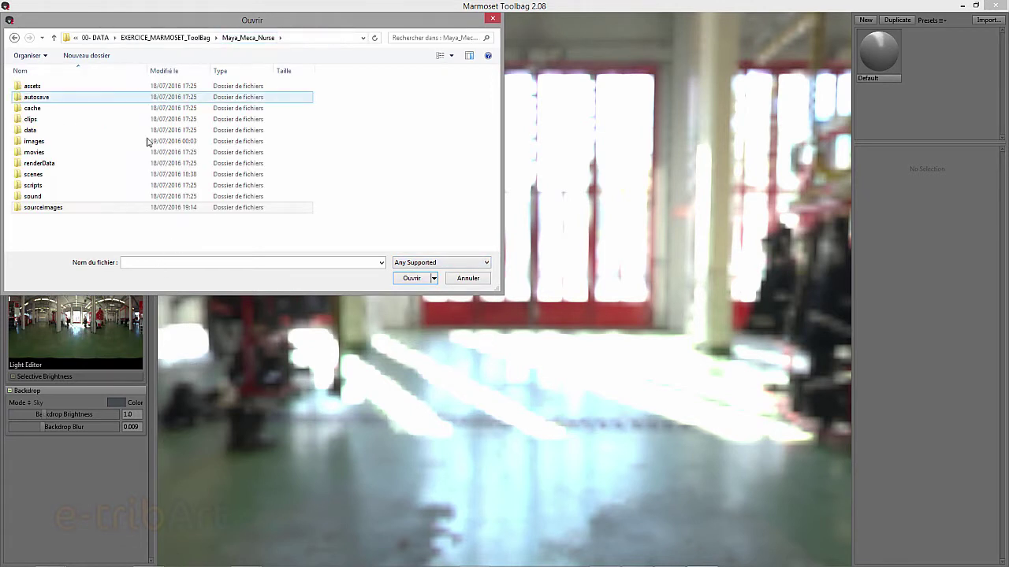
{"action": "double_click", "coordinate": [46, 176]}
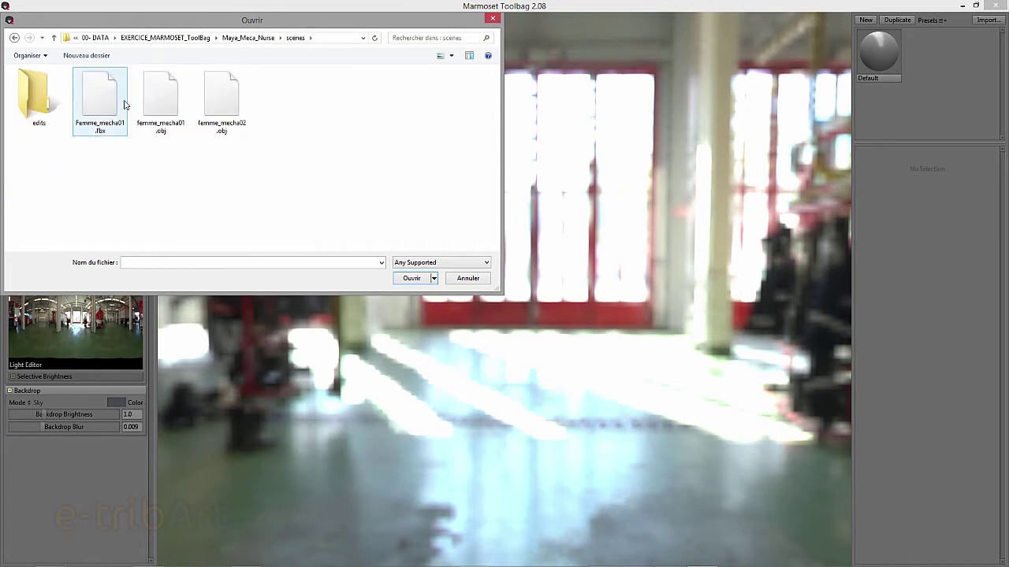
{"action": "left_click", "coordinate": [225, 105]}
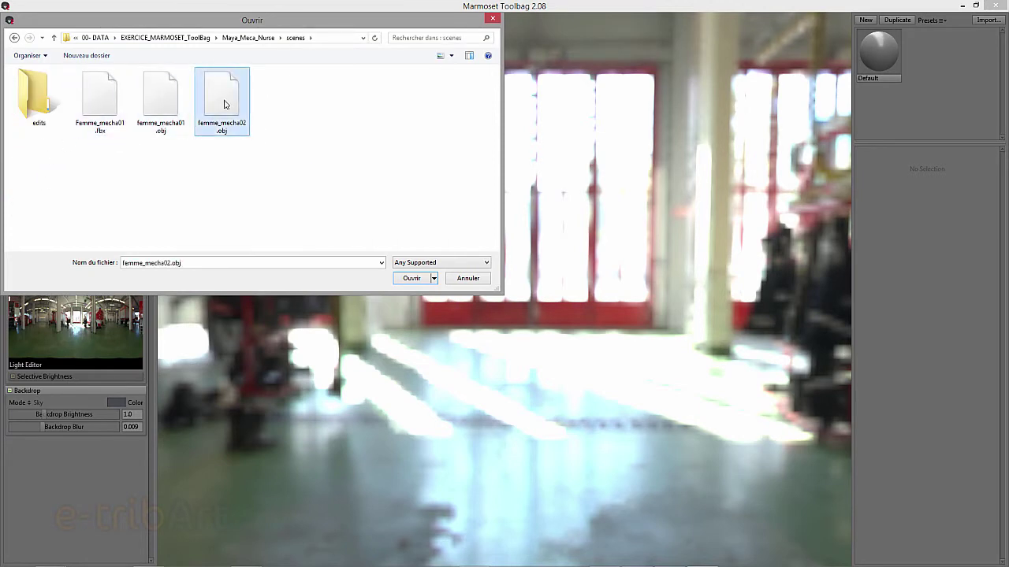
{"action": "double_click", "coordinate": [223, 105]}
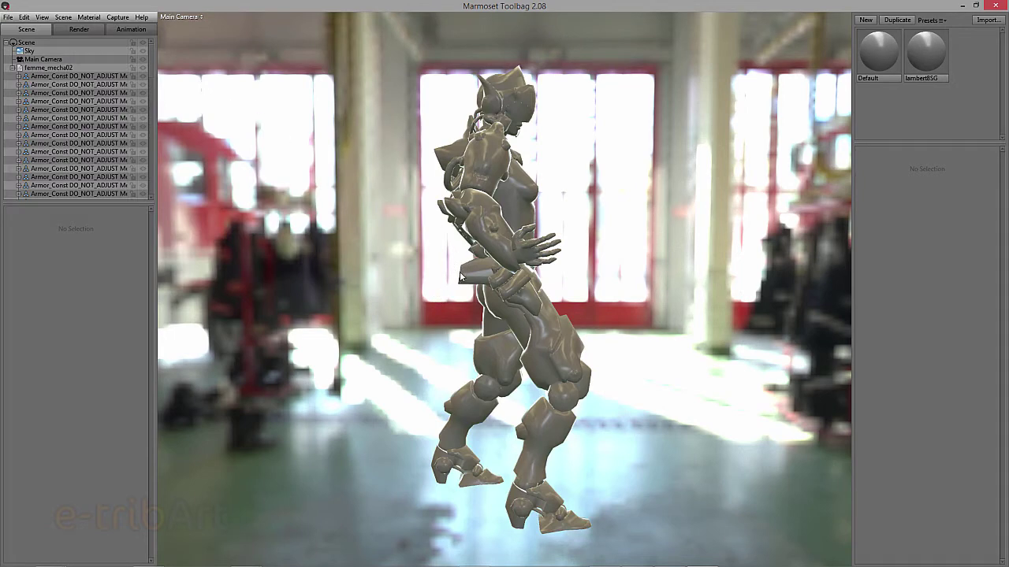
Orbit around the imported mecha, select its torso armor, and show the material presets list.
{"action": "mouse_move", "coordinate": [432, 305]}
{"action": "left_mouse_down"}
{"action": "mouse_move", "coordinate": [309, 282]}
{"action": "mouse_move", "coordinate": [300, 293]}
{"action": "mouse_move", "coordinate": [340, 284]}
{"action": "mouse_move", "coordinate": [264, 269]}
{"action": "left_mouse_up"}
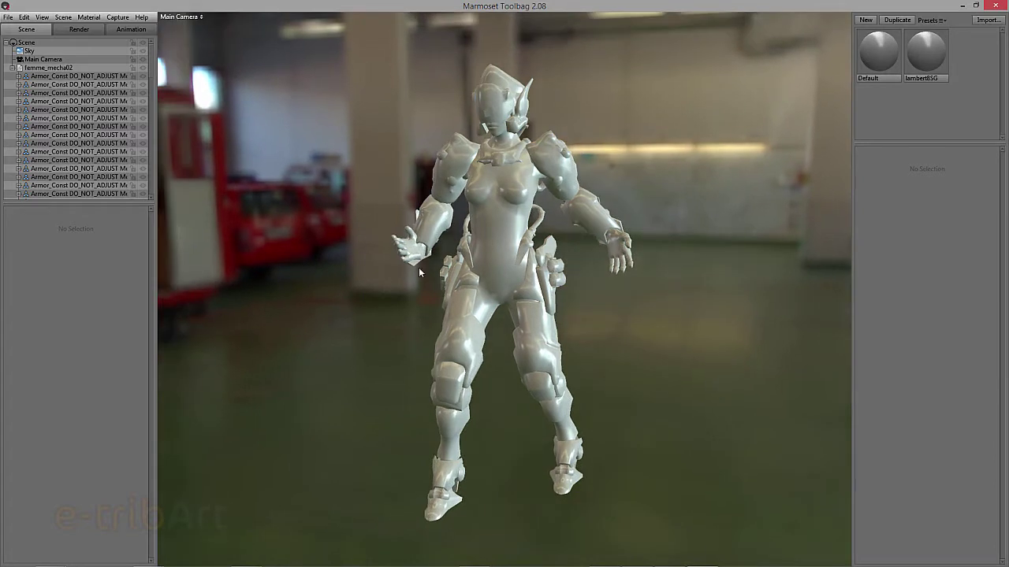
{"action": "left_click", "coordinate": [492, 197]}
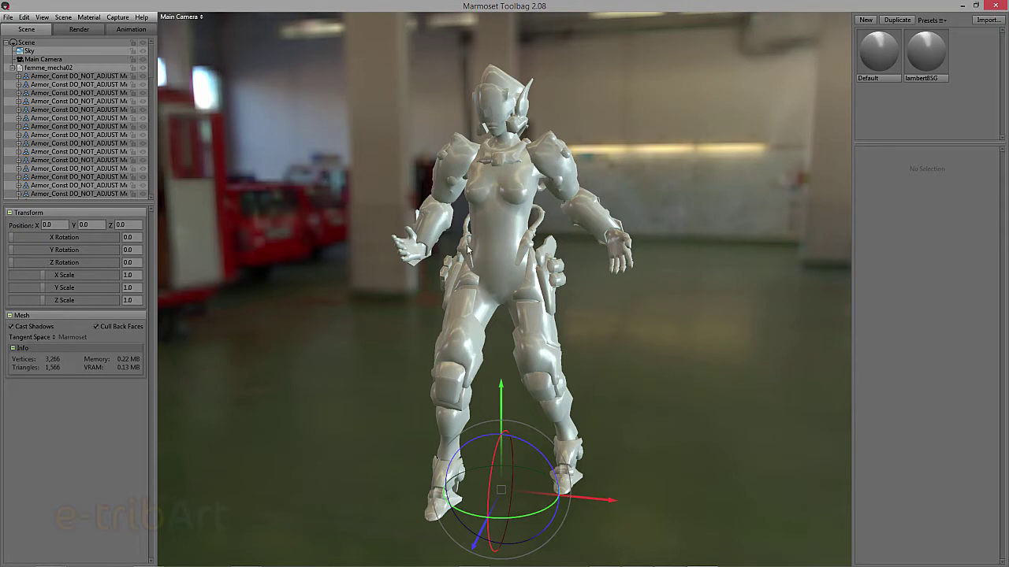
{"action": "left_click_drag", "start_coordinate": [480, 266], "coordinate": [541, 266]}
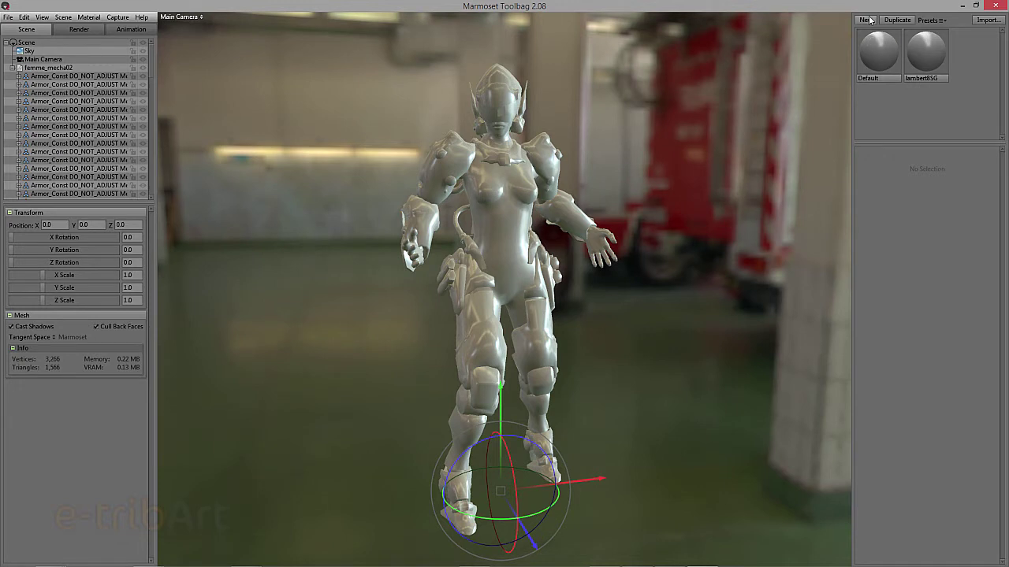
{"action": "left_click", "coordinate": [933, 22]}
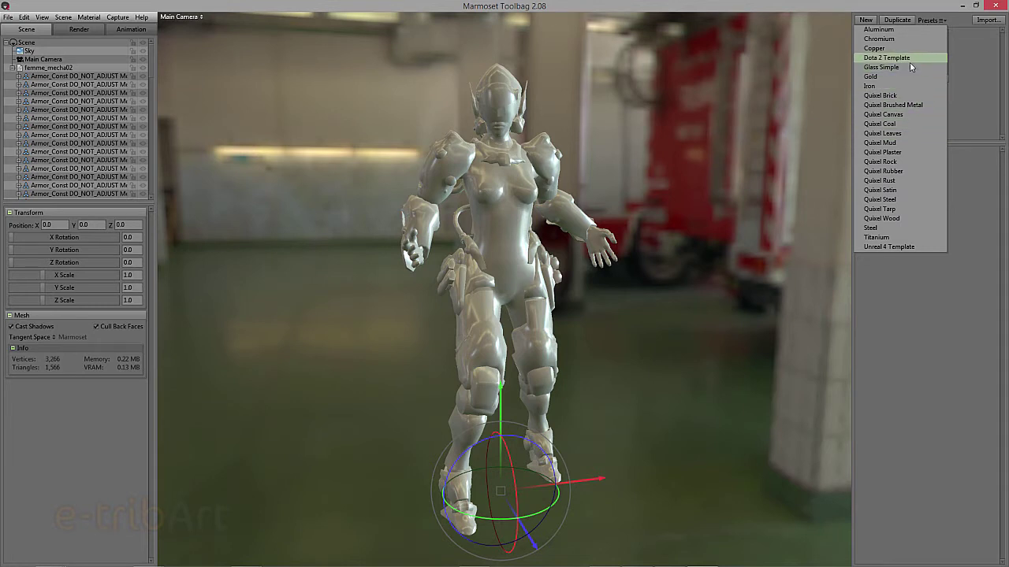
Import metal_brushed_copper.sbsar as a new substance material.
{"action": "left_click", "coordinate": [962, 25]}
{"action": "left_click", "coordinate": [985, 22]}
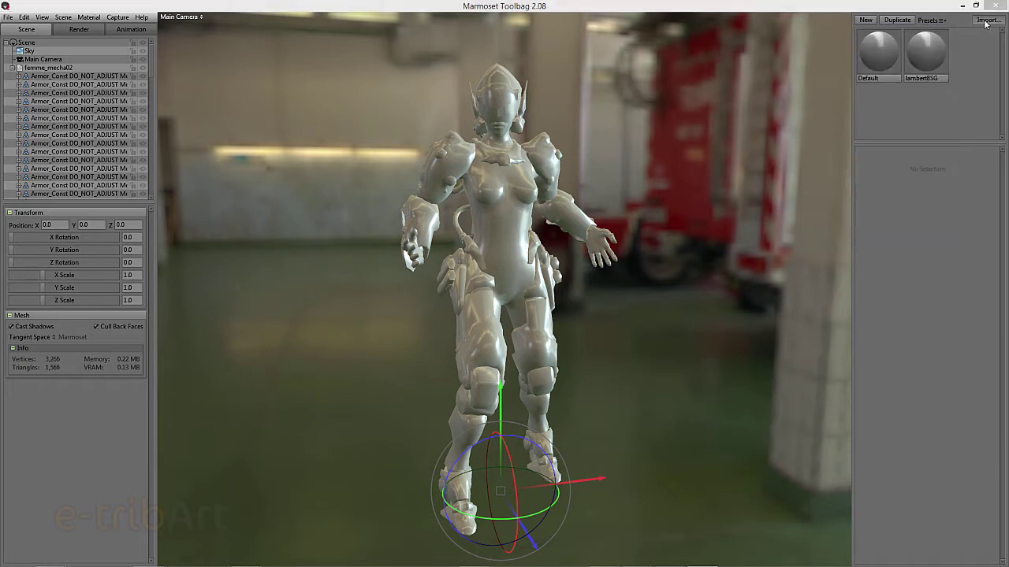
{"action": "left_click", "coordinate": [439, 267]}
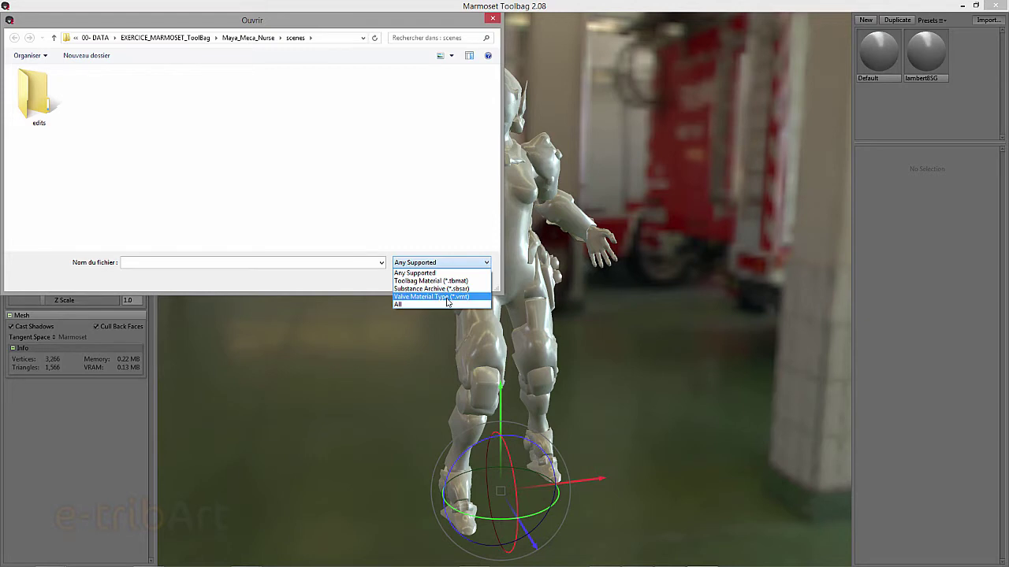
{"action": "left_click", "coordinate": [369, 286]}
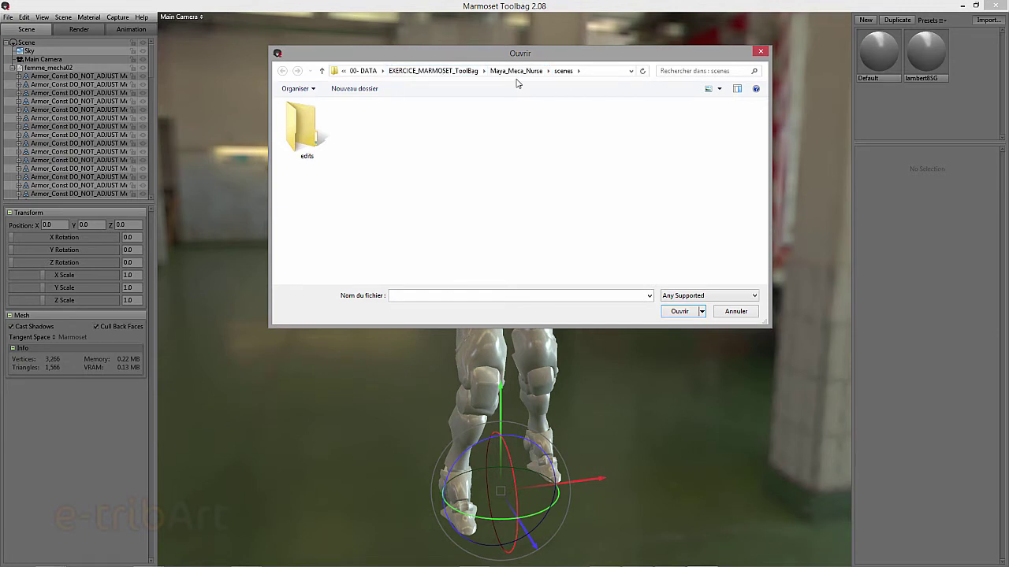
{"action": "left_click_drag", "start_coordinate": [613, 60], "coordinate": [625, 67]}
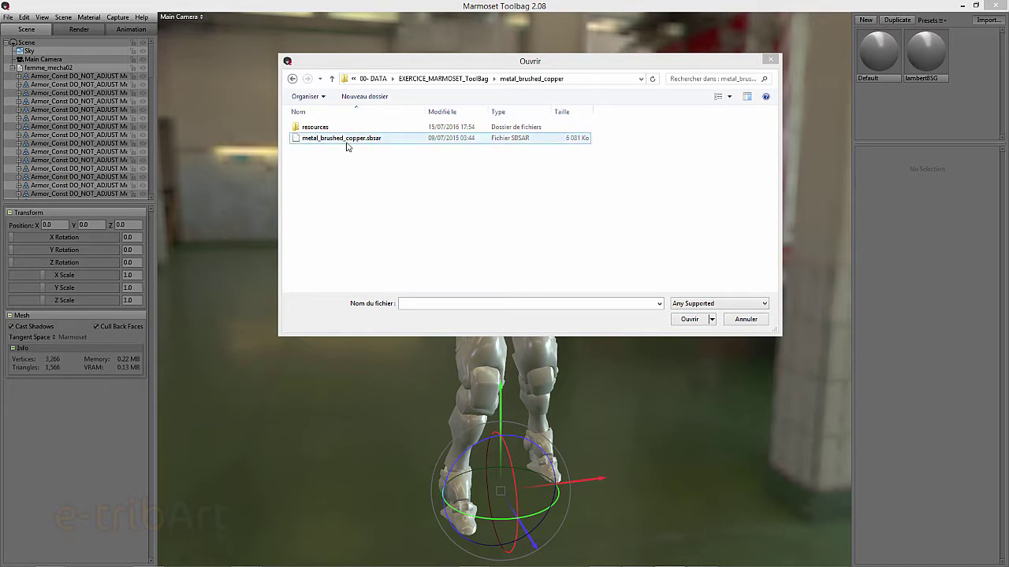
{"action": "left_click", "coordinate": [348, 139]}
{"action": "double_click", "coordinate": [349, 140]}
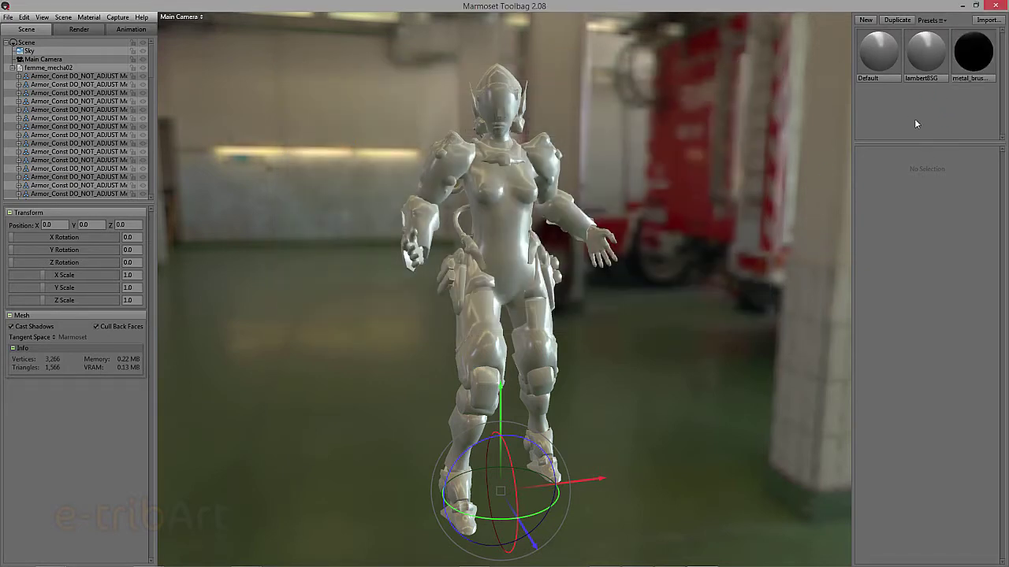
Test the brushed copper on the shoulder armor, then restore lambert8SG there.
{"action": "left_click", "coordinate": [969, 62]}
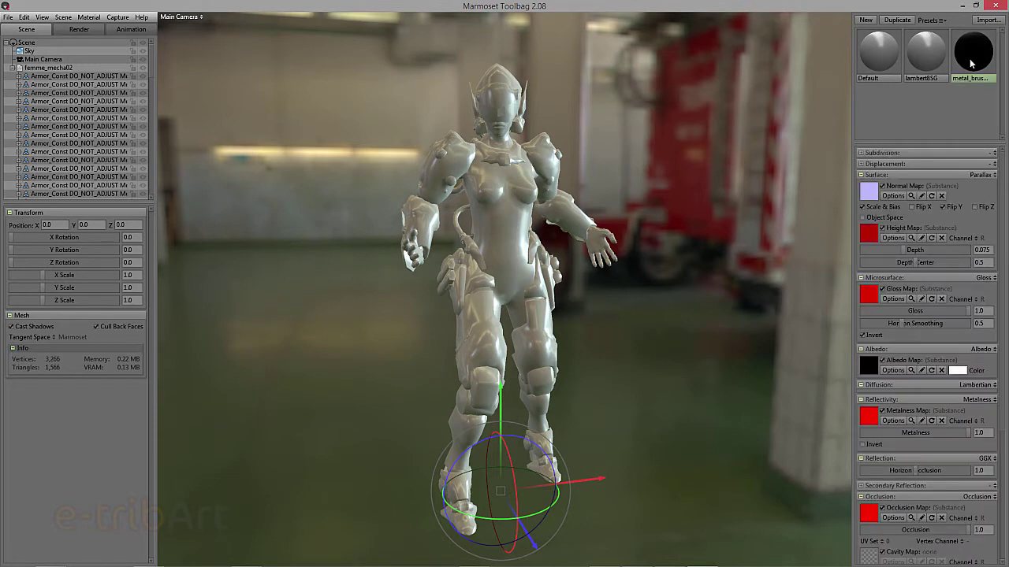
{"action": "mouse_move", "coordinate": [971, 63]}
{"action": "left_mouse_down"}
{"action": "mouse_move", "coordinate": [438, 178]}
{"action": "mouse_move", "coordinate": [590, 370]}
{"action": "mouse_move", "coordinate": [516, 314]}
{"action": "left_mouse_up"}
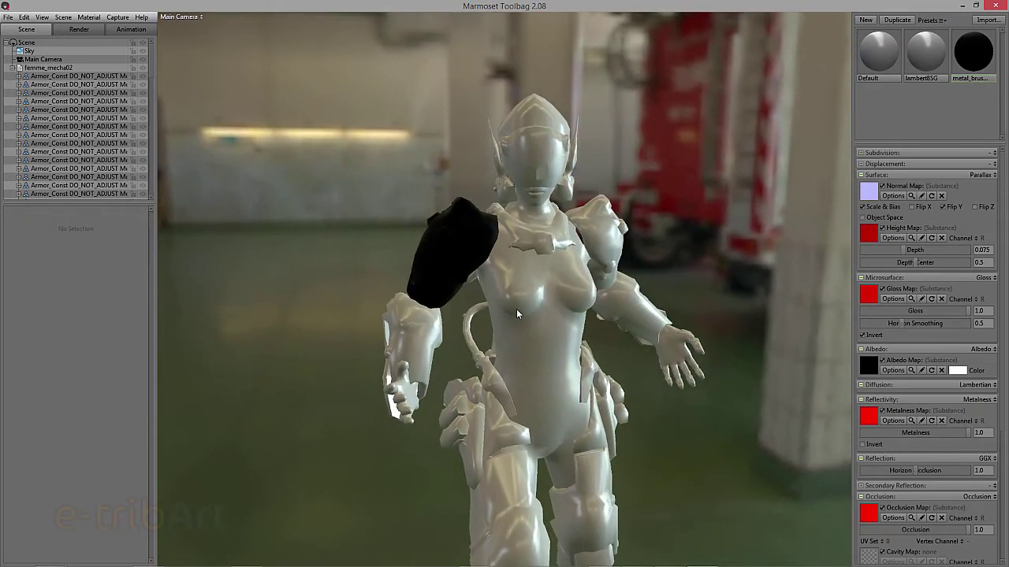
{"action": "left_click_drag", "start_coordinate": [929, 54], "coordinate": [462, 258]}
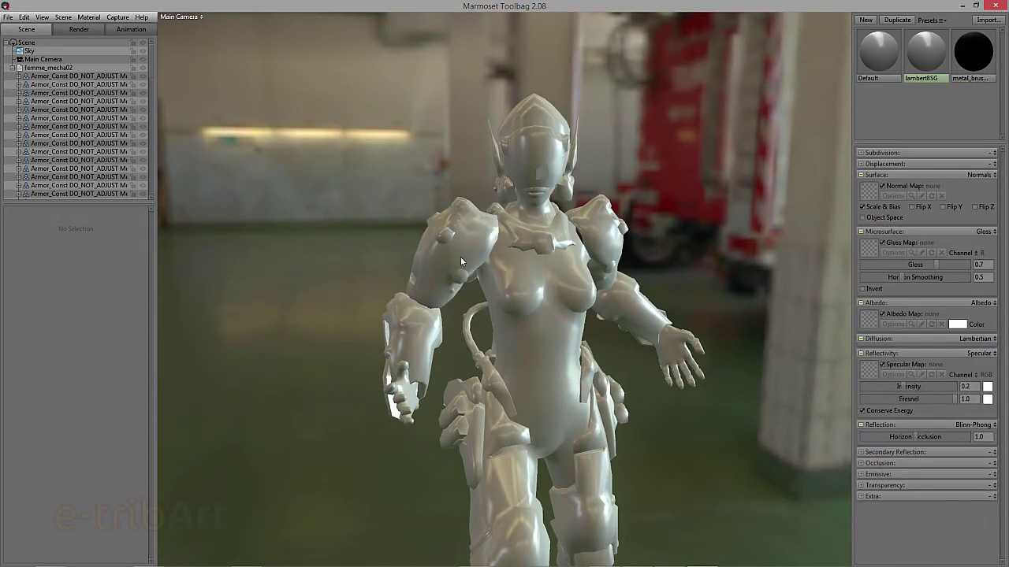
{"action": "middle_click_drag", "start_coordinate": [576, 284], "coordinate": [501, 219]}
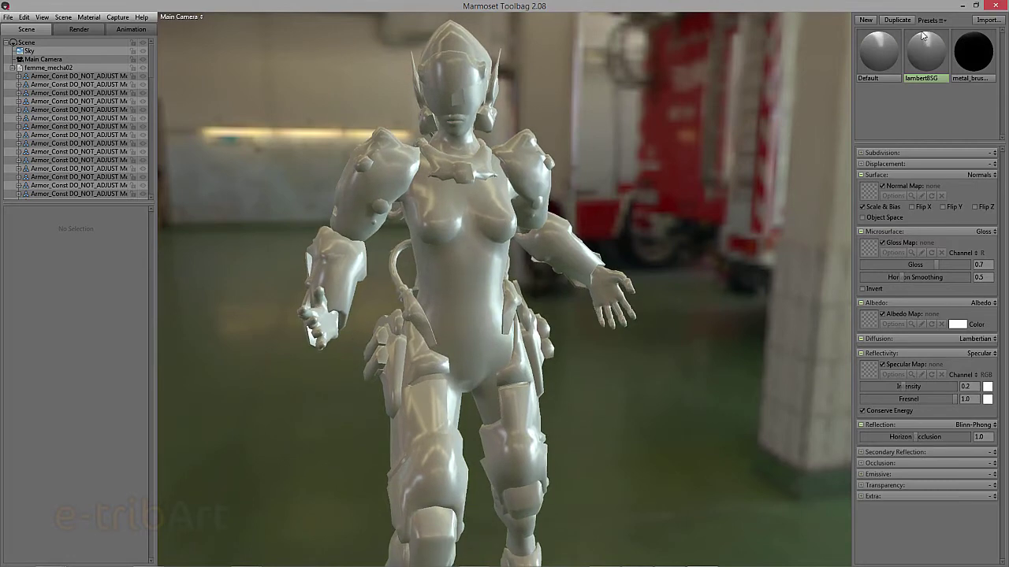
Import techno_armature.sbsar and apply it to the shoulder and forearm armor.
{"action": "left_click", "coordinate": [988, 22]}
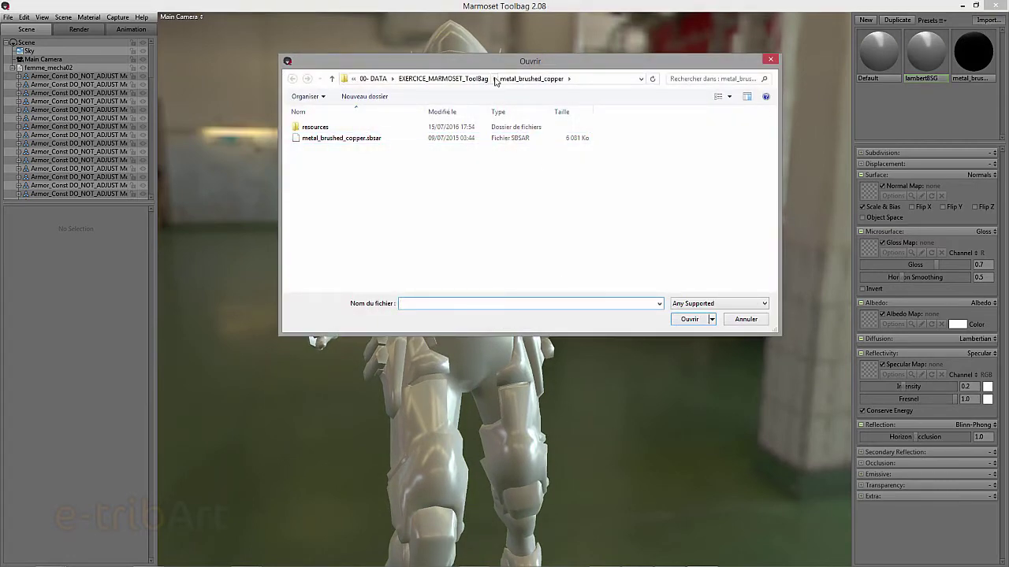
{"action": "left_click", "coordinate": [465, 79]}
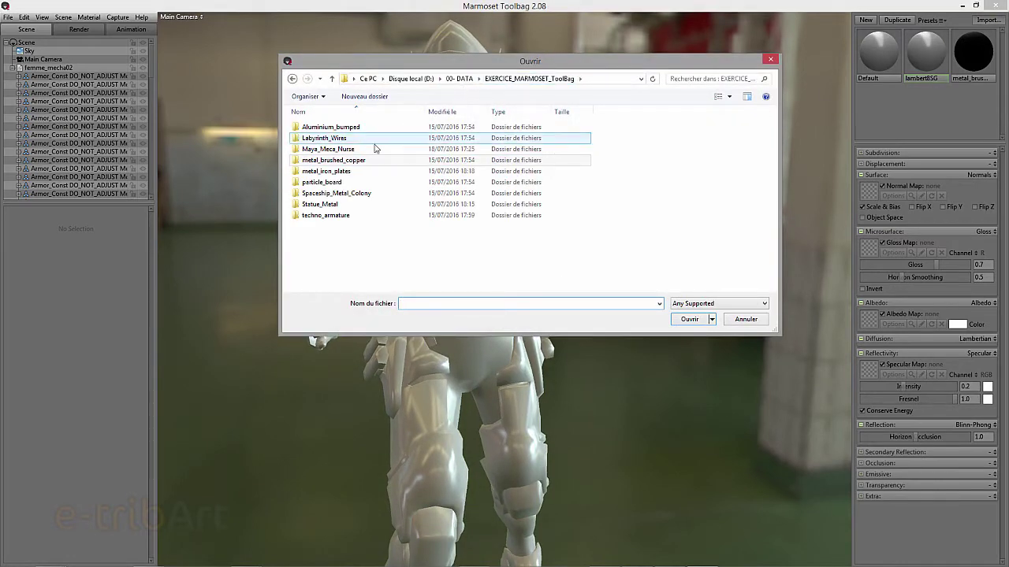
{"action": "left_click", "coordinate": [325, 215]}
{"action": "double_click", "coordinate": [324, 216]}
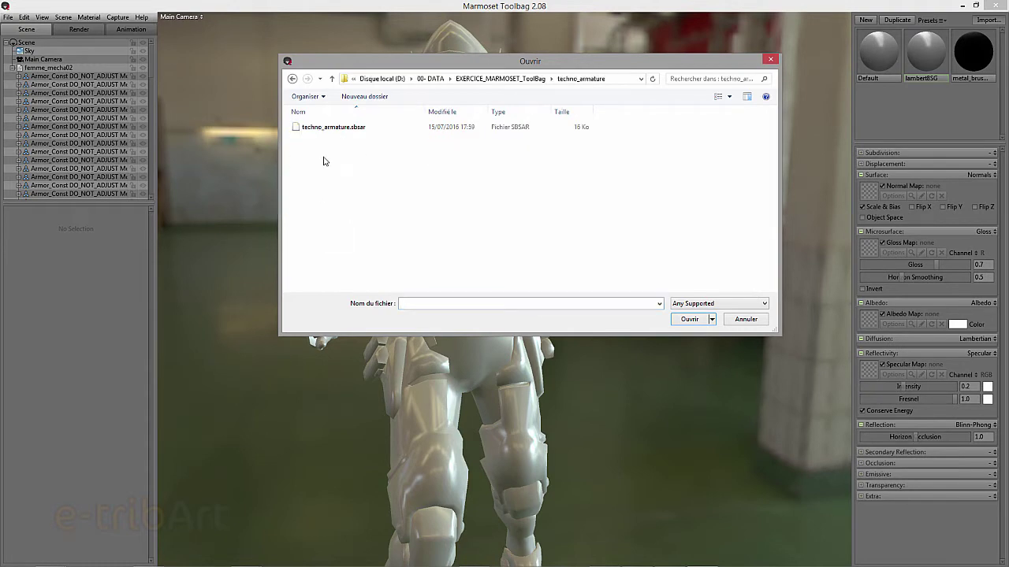
{"action": "double_click", "coordinate": [335, 128]}
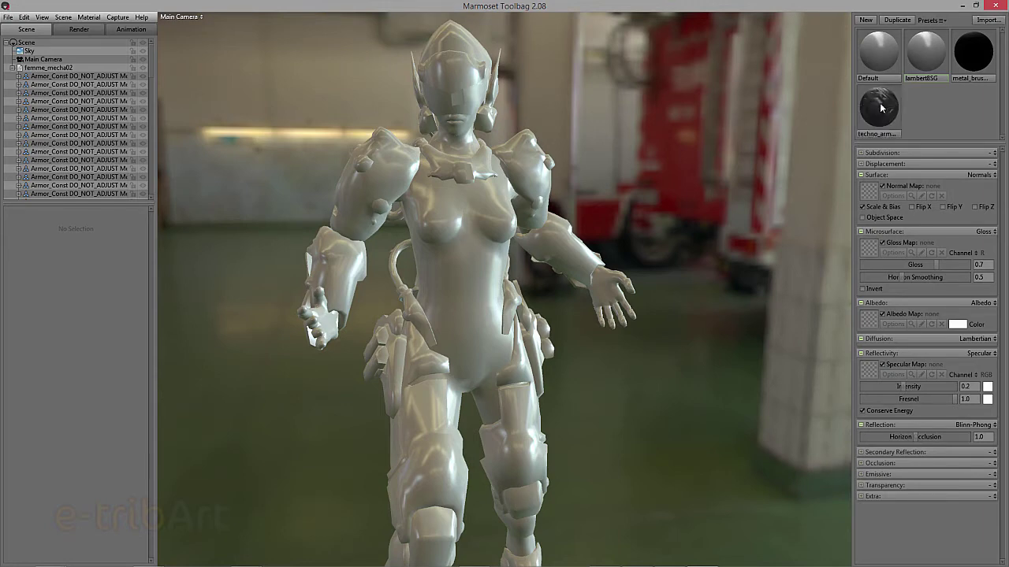
{"action": "mouse_move", "coordinate": [879, 106]}
{"action": "left_mouse_down"}
{"action": "mouse_move", "coordinate": [359, 190]}
{"action": "mouse_move", "coordinate": [420, 237]}
{"action": "left_mouse_up"}
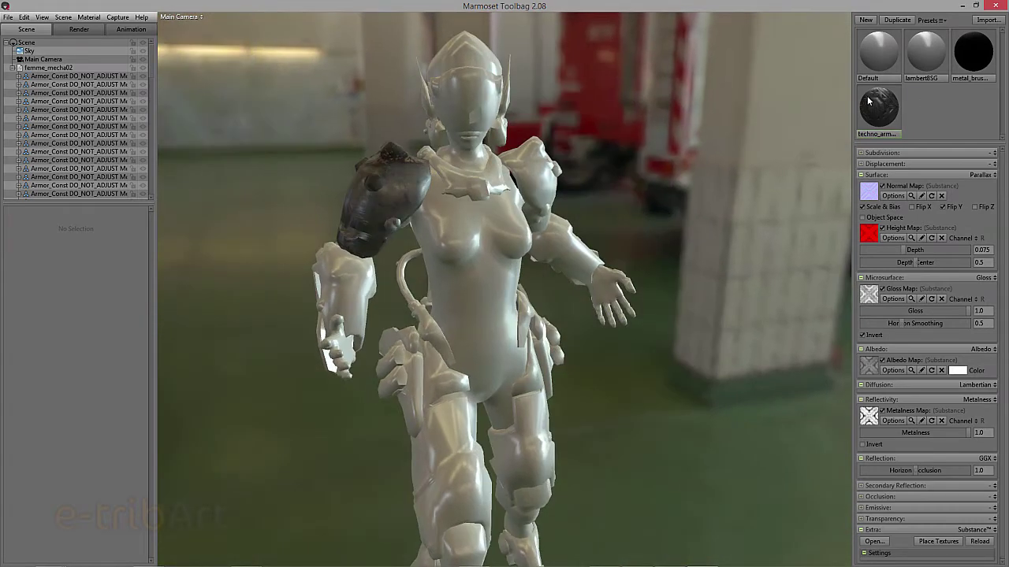
{"action": "mouse_move", "coordinate": [867, 99]}
{"action": "left_mouse_down"}
{"action": "mouse_move", "coordinate": [444, 445]}
{"action": "mouse_move", "coordinate": [361, 255]}
{"action": "mouse_move", "coordinate": [445, 352]}
{"action": "mouse_move", "coordinate": [469, 398]}
{"action": "mouse_move", "coordinate": [480, 365]}
{"action": "left_mouse_up"}
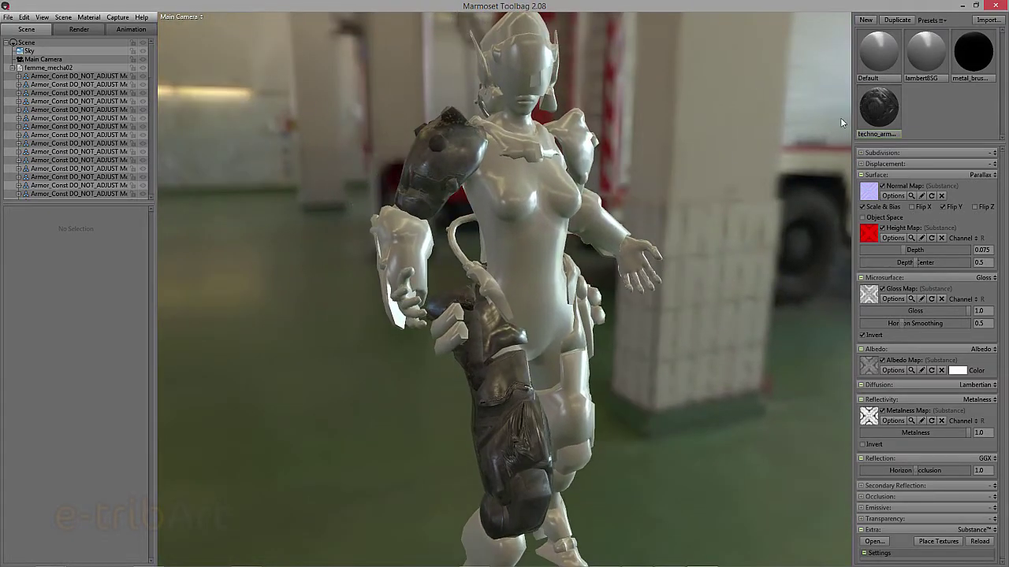
Create a new blank material named 'metal', then bring up the presets list.
{"action": "left_click", "coordinate": [866, 20]}
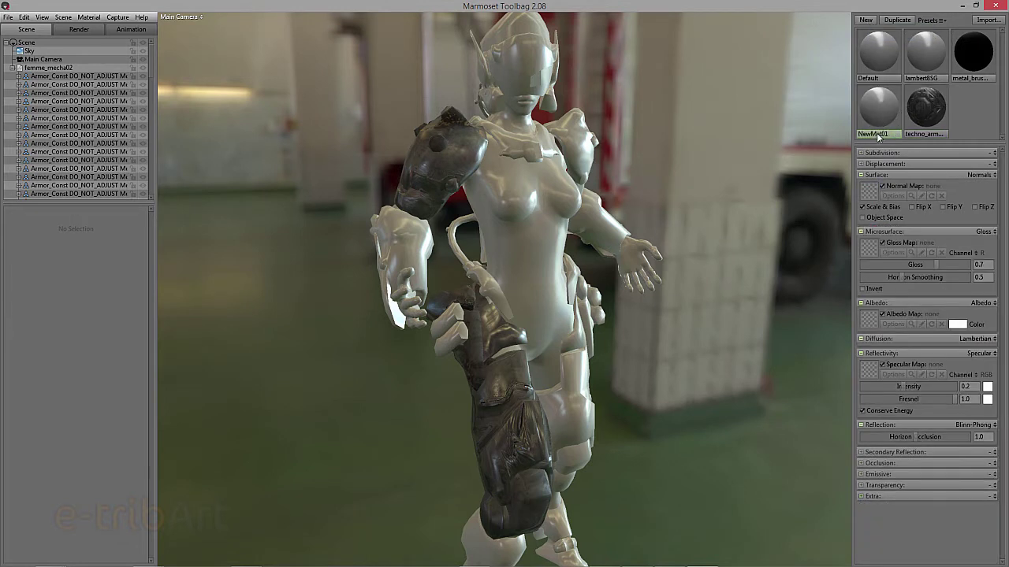
{"action": "double_click", "coordinate": [876, 132]}
{"action": "type", "text": "metal"}
{"action": "key", "text": "Return"}
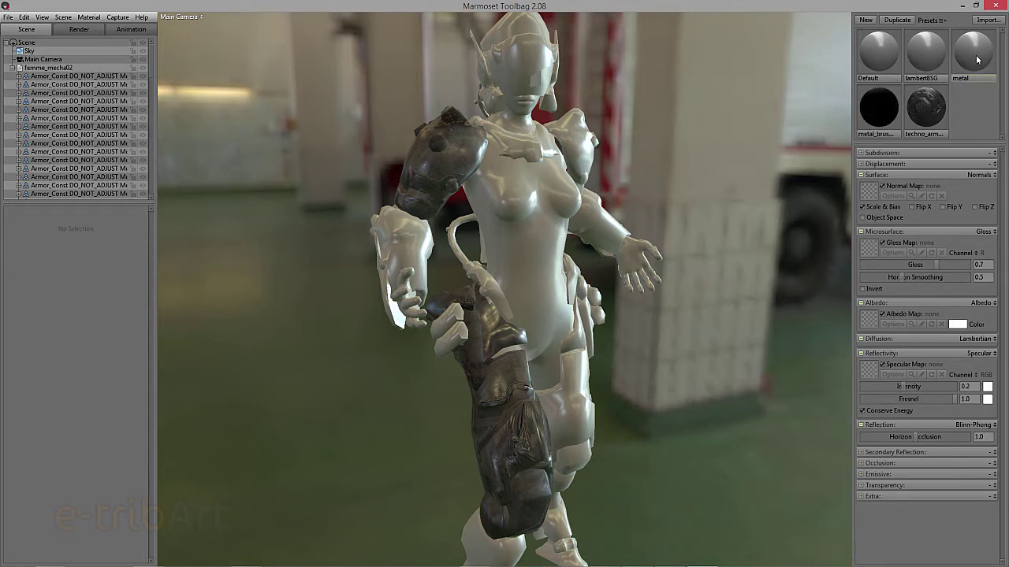
{"action": "left_click", "coordinate": [978, 58]}
{"action": "mouse_move", "coordinate": [517, 270]}
{"action": "left_mouse_down"}
{"action": "mouse_move", "coordinate": [511, 260]}
{"action": "mouse_move", "coordinate": [408, 264]}
{"action": "mouse_move", "coordinate": [526, 266]}
{"action": "mouse_move", "coordinate": [462, 283]}
{"action": "left_mouse_up"}
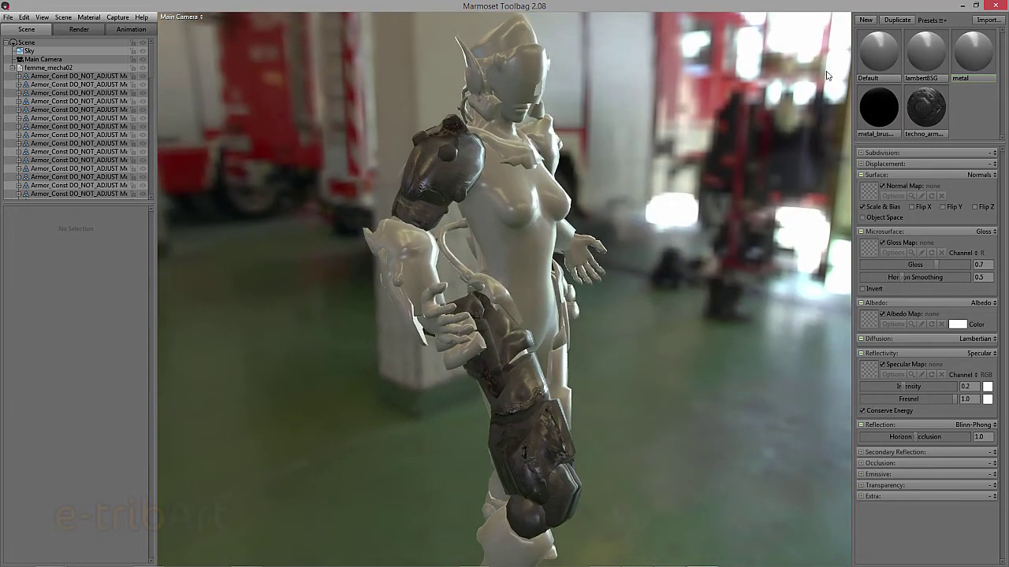
{"action": "left_click", "coordinate": [930, 20]}
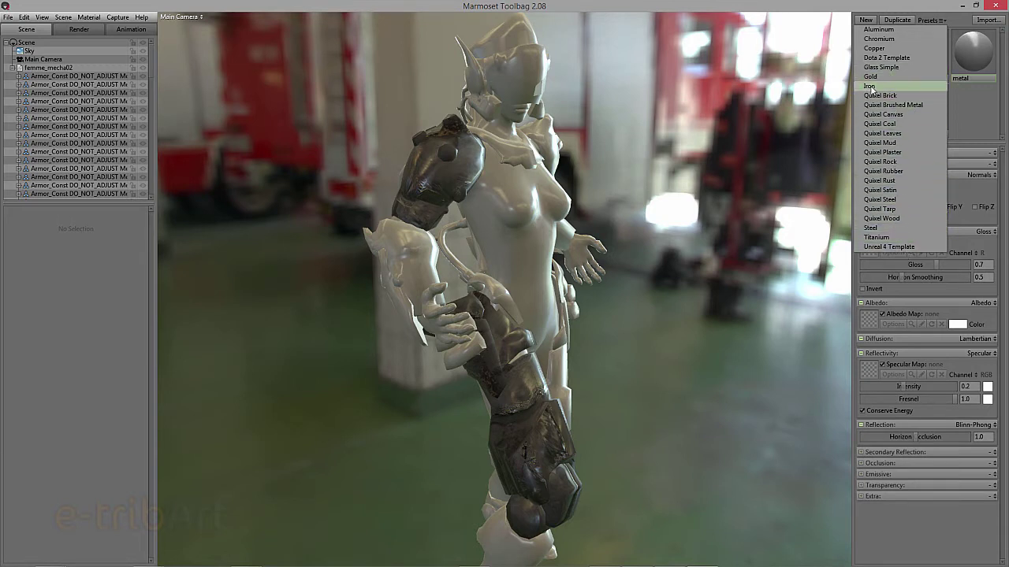
Add the Iron preset material, apply it to the arm armor, and enlarge the library panel.
{"action": "left_click", "coordinate": [871, 86]}
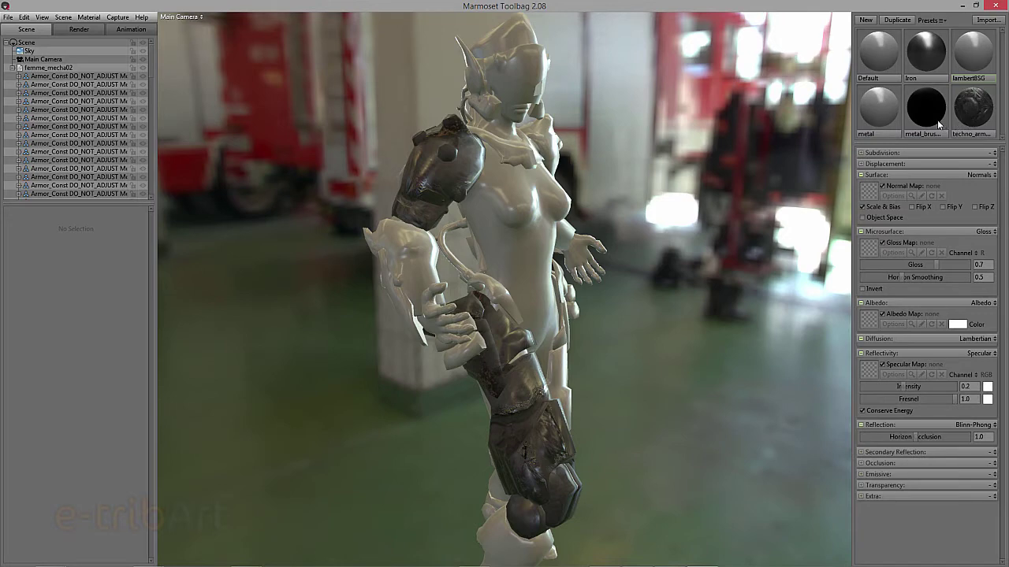
{"action": "left_click", "coordinate": [924, 60]}
{"action": "mouse_move", "coordinate": [924, 60]}
{"action": "left_mouse_down"}
{"action": "mouse_move", "coordinate": [422, 277]}
{"action": "mouse_move", "coordinate": [437, 298]}
{"action": "mouse_move", "coordinate": [476, 297]}
{"action": "left_mouse_up"}
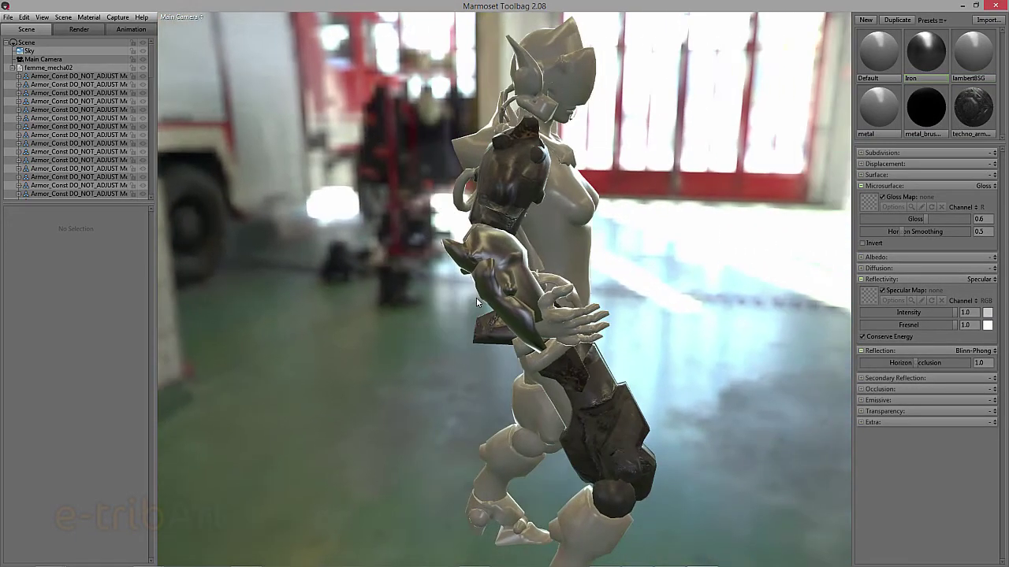
{"action": "left_click", "coordinate": [479, 262]}
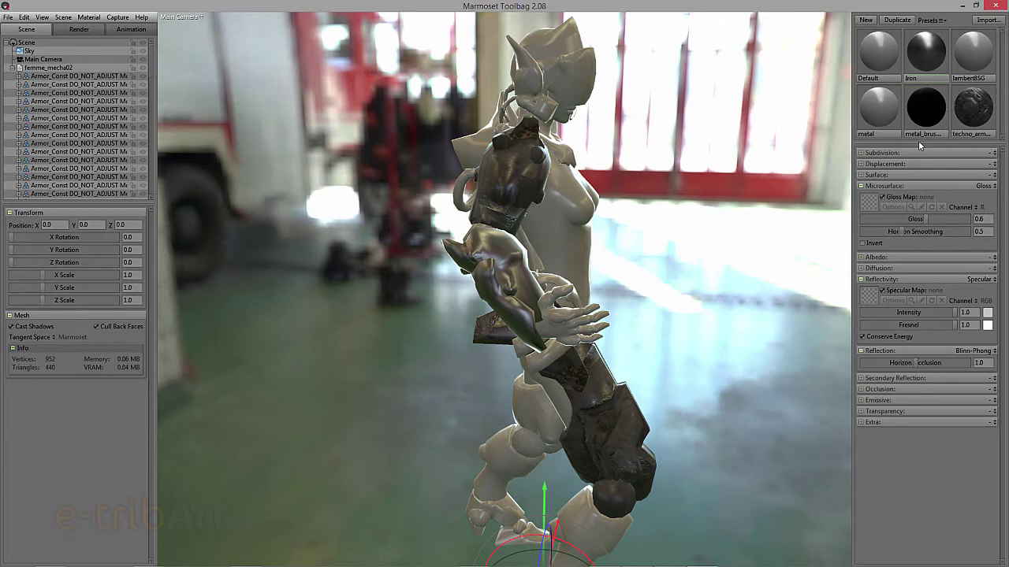
{"action": "mouse_move", "coordinate": [919, 142]}
{"action": "left_mouse_down"}
{"action": "mouse_move", "coordinate": [921, 187]}
{"action": "mouse_move", "coordinate": [920, 167]}
{"action": "left_mouse_up"}
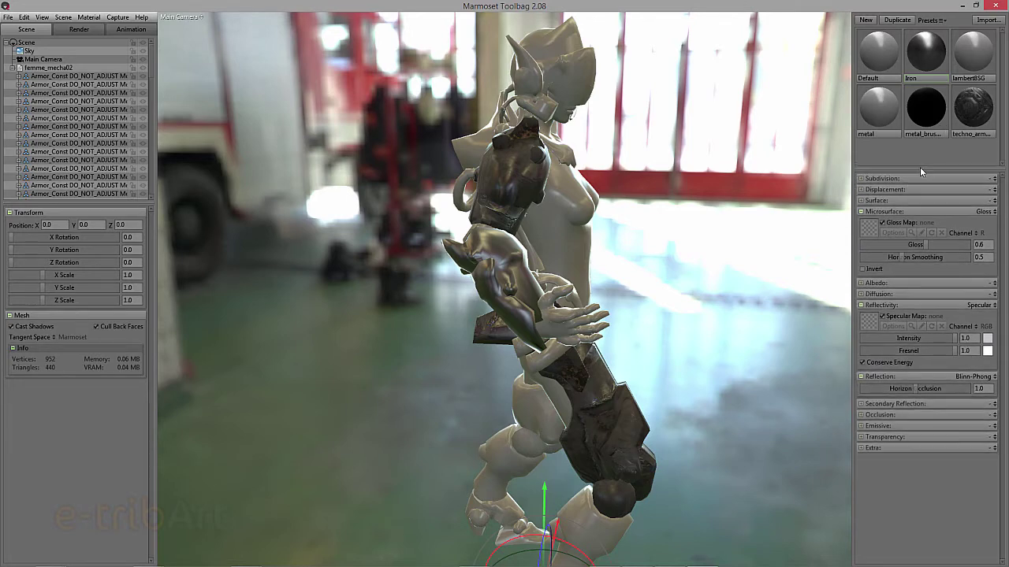
{"action": "mouse_move", "coordinate": [636, 281]}
{"action": "left_mouse_down"}
{"action": "mouse_move", "coordinate": [576, 262]}
{"action": "mouse_move", "coordinate": [556, 323]}
{"action": "mouse_move", "coordinate": [643, 276]}
{"action": "mouse_move", "coordinate": [526, 291]}
{"action": "mouse_move", "coordinate": [547, 299]}
{"action": "mouse_move", "coordinate": [563, 291]}
{"action": "mouse_move", "coordinate": [540, 301]}
{"action": "left_mouse_up"}
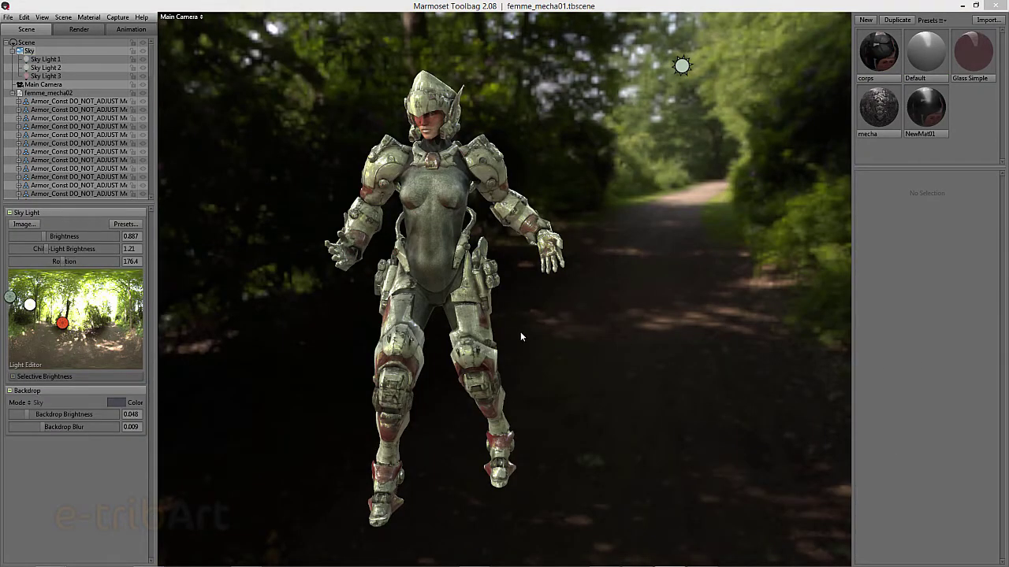
Rotate the forest sky around the character and add a fourth child light, Sky Light 4.
{"action": "mouse_move", "coordinate": [521, 337]}
{"action": "left_mouse_down"}
{"action": "mouse_move", "coordinate": [572, 335]}
{"action": "mouse_move", "coordinate": [549, 333]}
{"action": "left_mouse_up"}
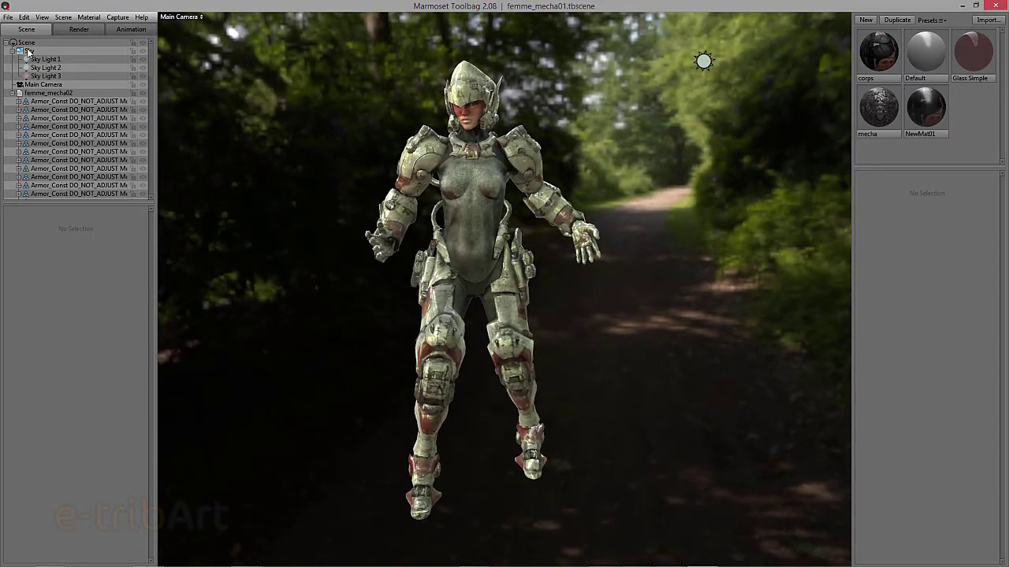
{"action": "left_click", "coordinate": [29, 51]}
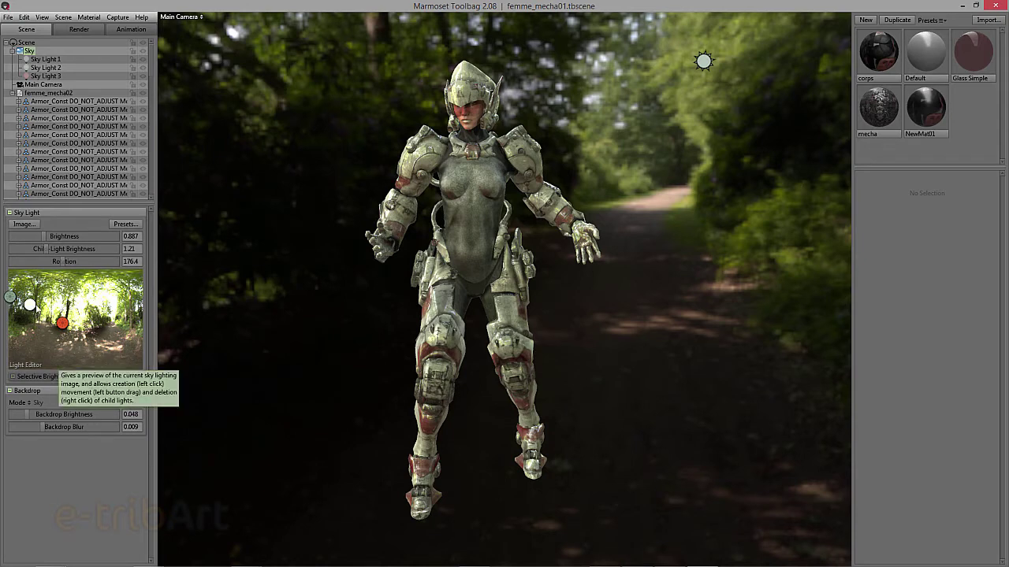
{"action": "mouse_move", "coordinate": [597, 298]}
{"action": "left_mouse_down", "text": "shift"}
{"action": "mouse_move", "coordinate": [535, 307]}
{"action": "mouse_move", "coordinate": [591, 303]}
{"action": "mouse_move", "coordinate": [580, 298]}
{"action": "left_mouse_up", "text": "shift"}
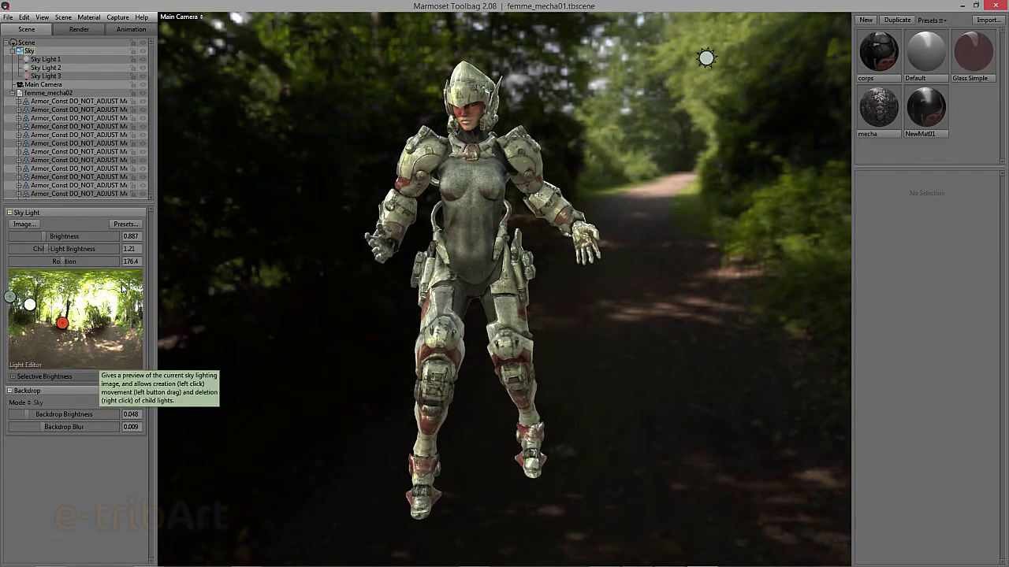
{"action": "left_click", "coordinate": [128, 305]}
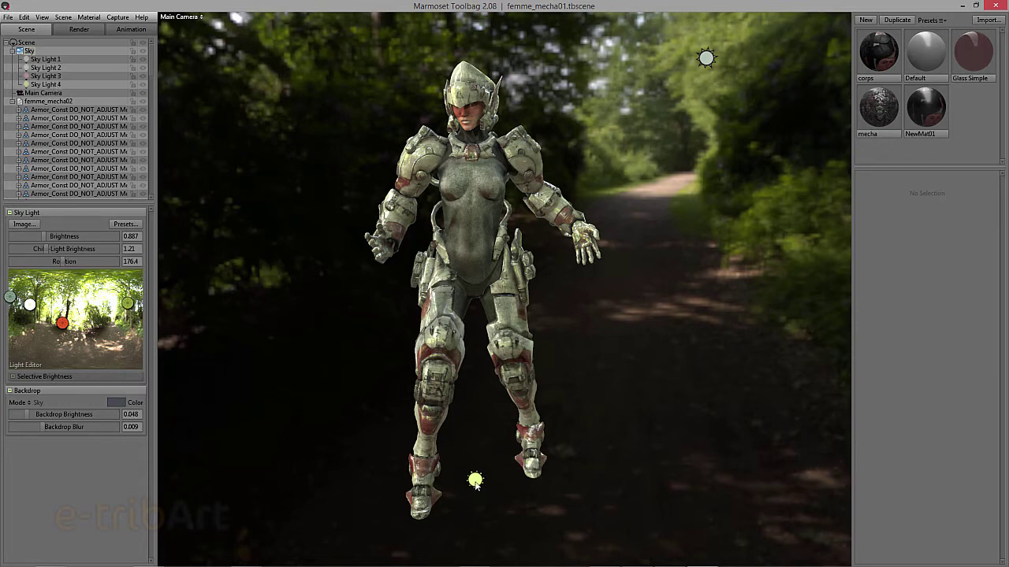
Move Sky Light 4 to the character's left, rotate it, and greatly raise its brightness.
{"action": "left_click", "coordinate": [475, 482]}
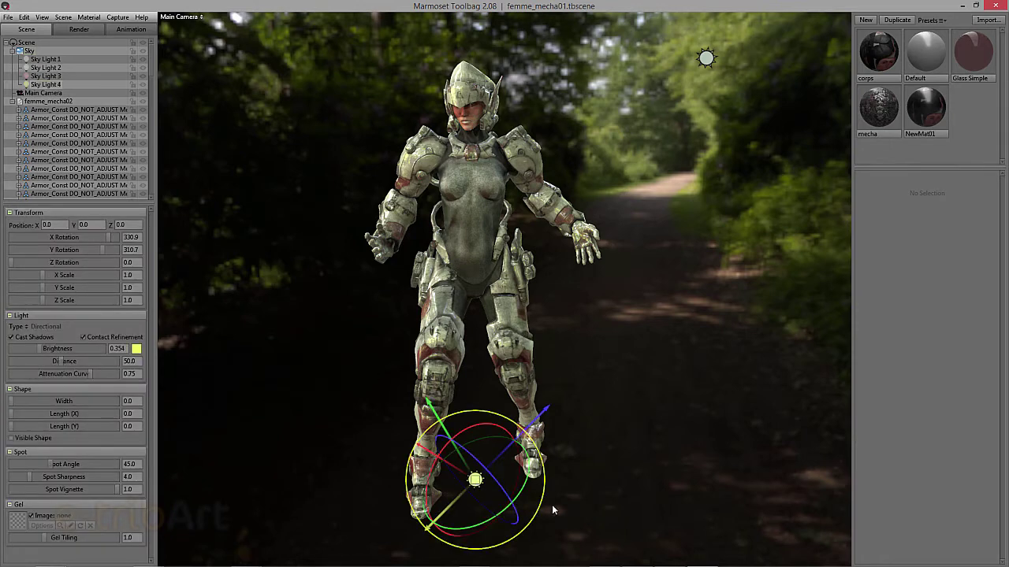
{"action": "left_click_drag", "start_coordinate": [528, 513], "coordinate": [427, 479]}
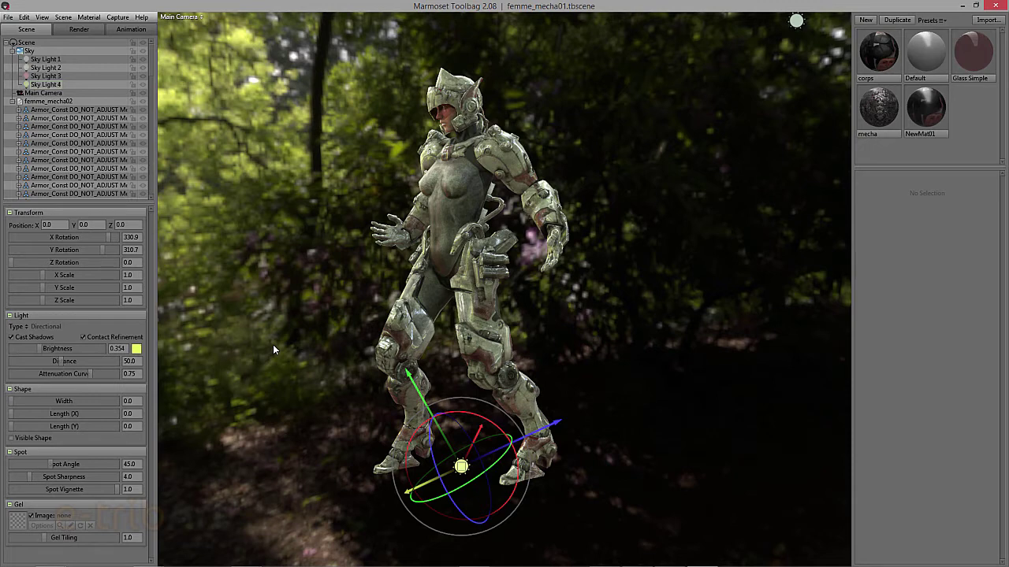
{"action": "left_click_drag", "start_coordinate": [418, 486], "coordinate": [340, 404]}
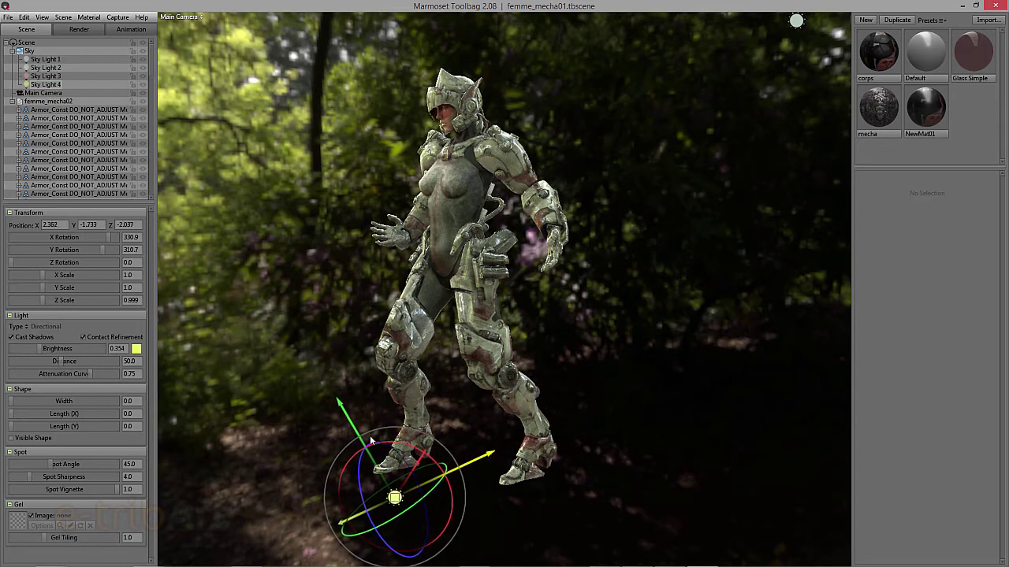
{"action": "left_click_drag", "start_coordinate": [281, 301], "coordinate": [300, 286]}
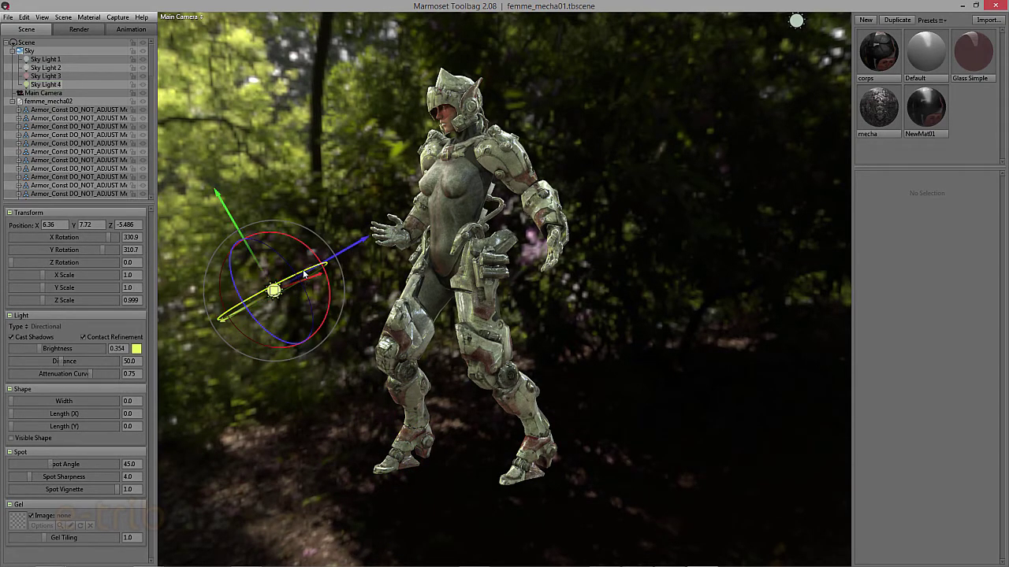
{"action": "mouse_move", "coordinate": [304, 274]}
{"action": "left_mouse_down"}
{"action": "mouse_move", "coordinate": [120, 380]}
{"action": "mouse_move", "coordinate": [403, 383]}
{"action": "mouse_move", "coordinate": [356, 411]}
{"action": "left_mouse_up"}
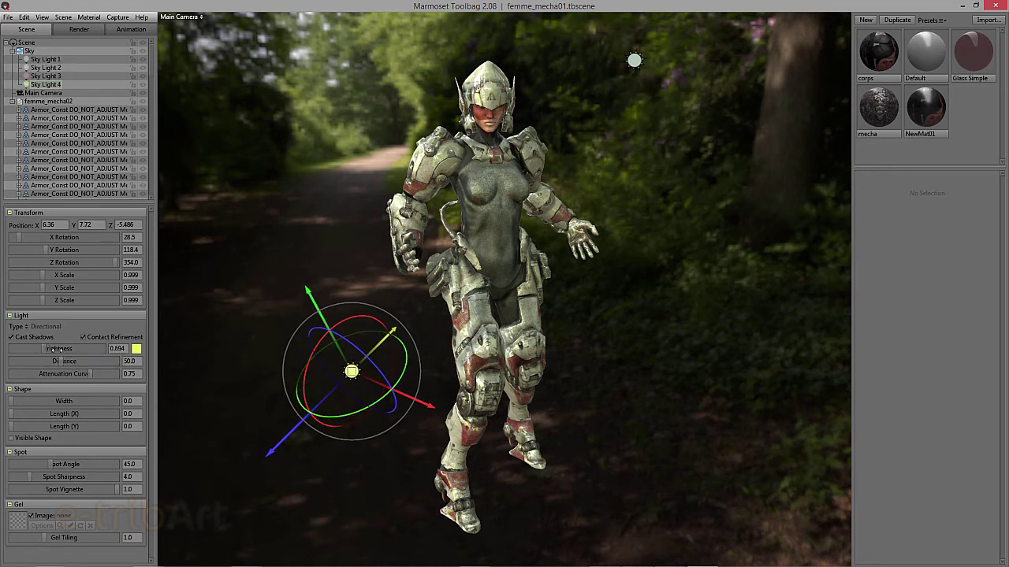
{"action": "left_click_drag", "start_coordinate": [43, 347], "coordinate": [68, 349]}
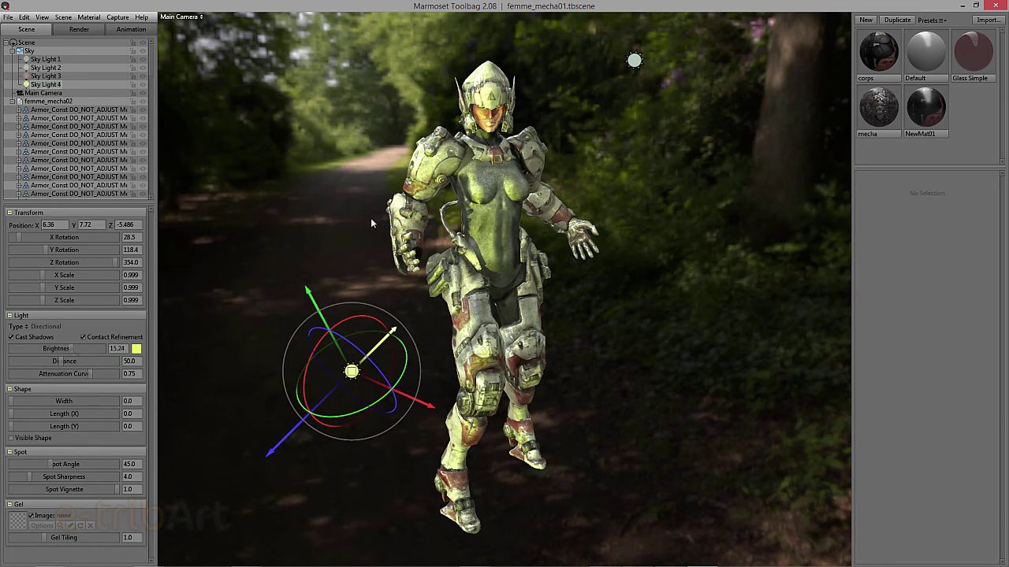
{"action": "left_click_drag", "start_coordinate": [414, 417], "coordinate": [393, 401]}
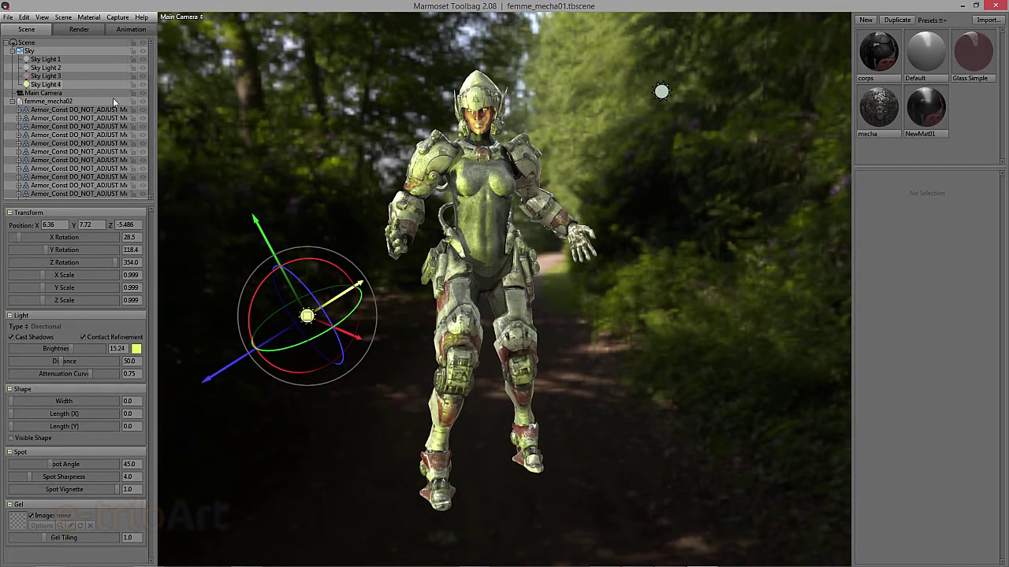
Delete Sky Light 4 from the forest sky.
{"action": "double_click", "coordinate": [46, 85]}
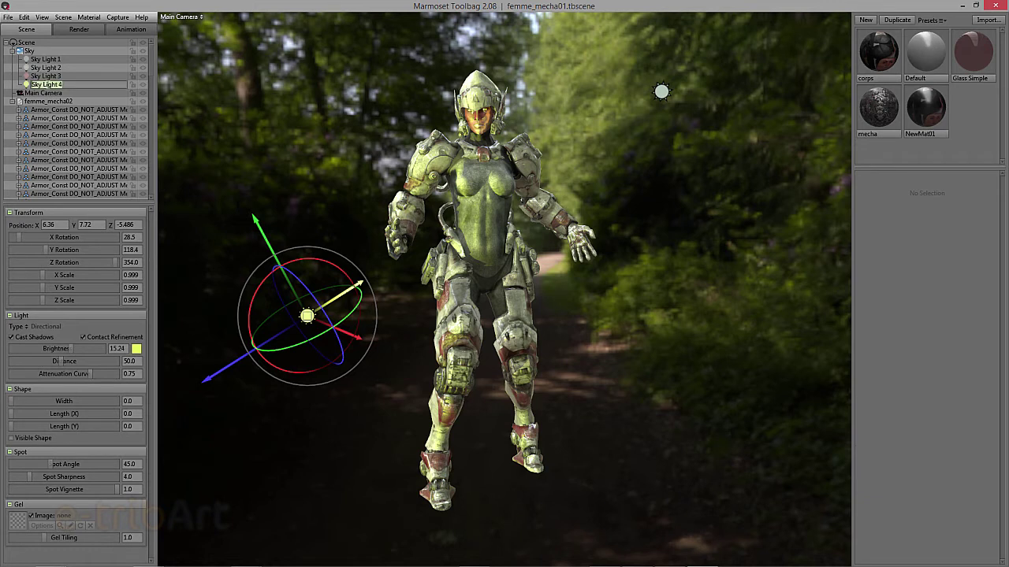
{"action": "left_click", "coordinate": [52, 83]}
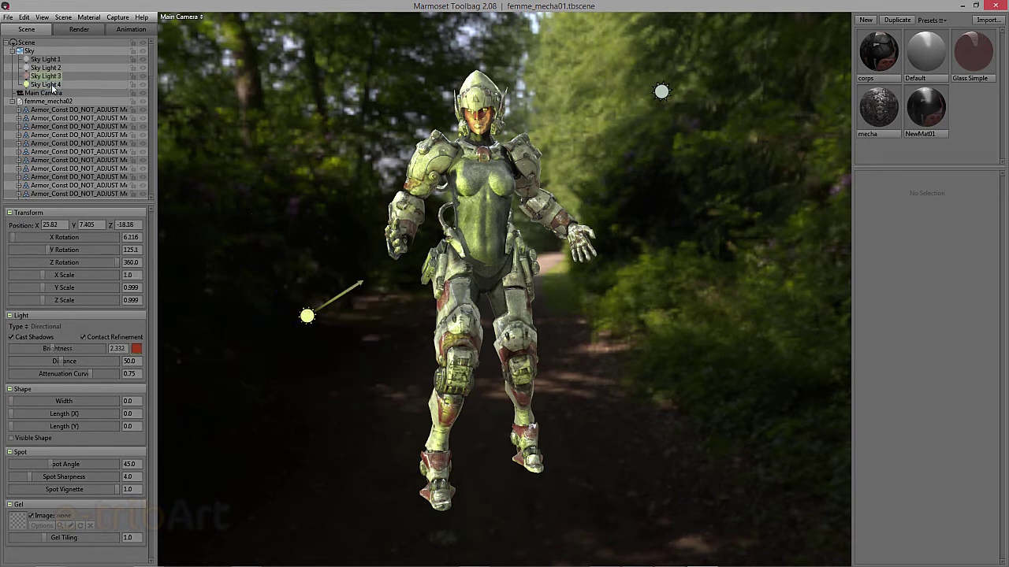
{"action": "left_click", "coordinate": [52, 84]}
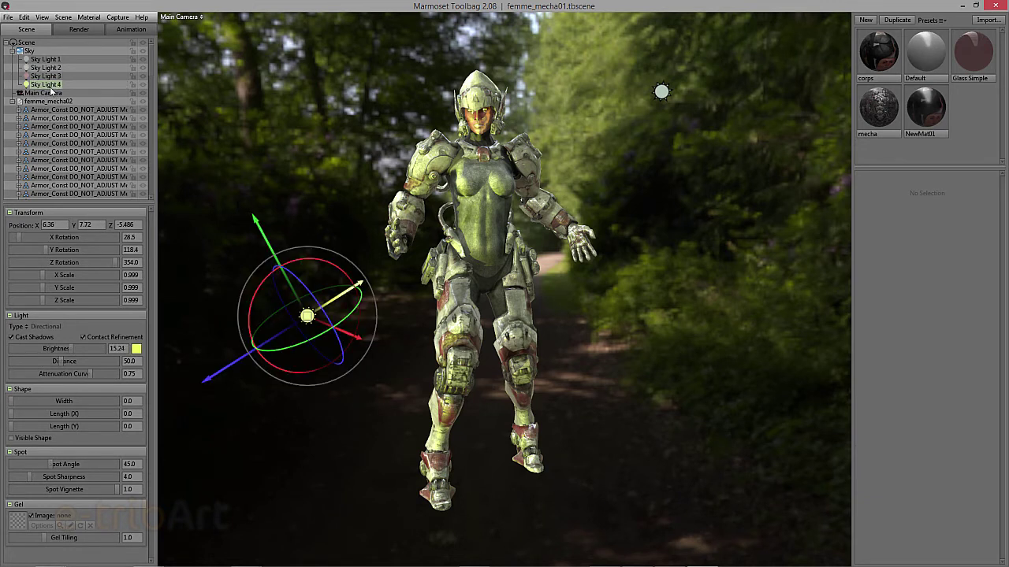
{"action": "key", "text": "Delete"}
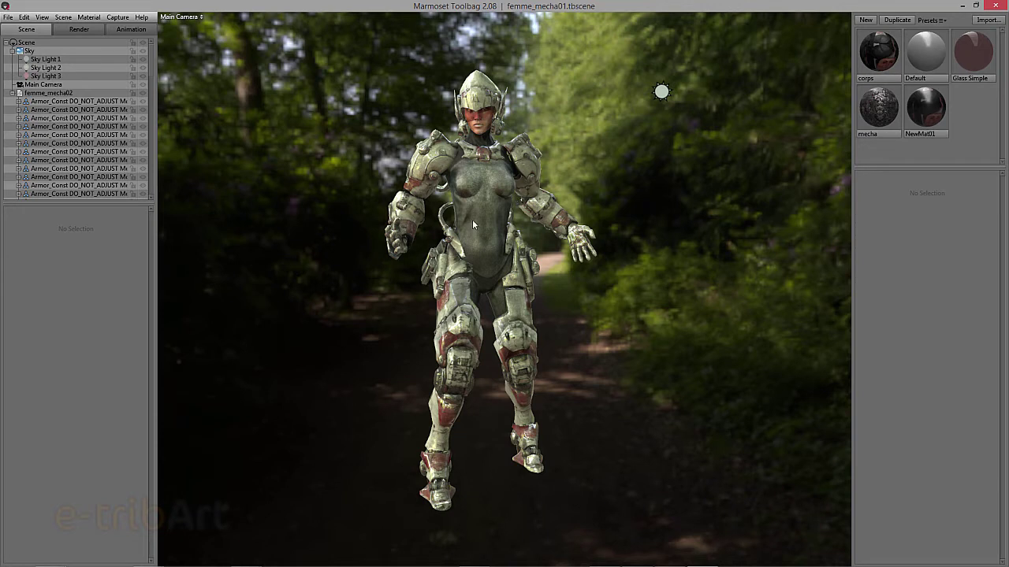
Add an omni Light 1, collapse femme_mecha02 in the outliner, then delete Light 1.
{"action": "left_click", "coordinate": [63, 16]}
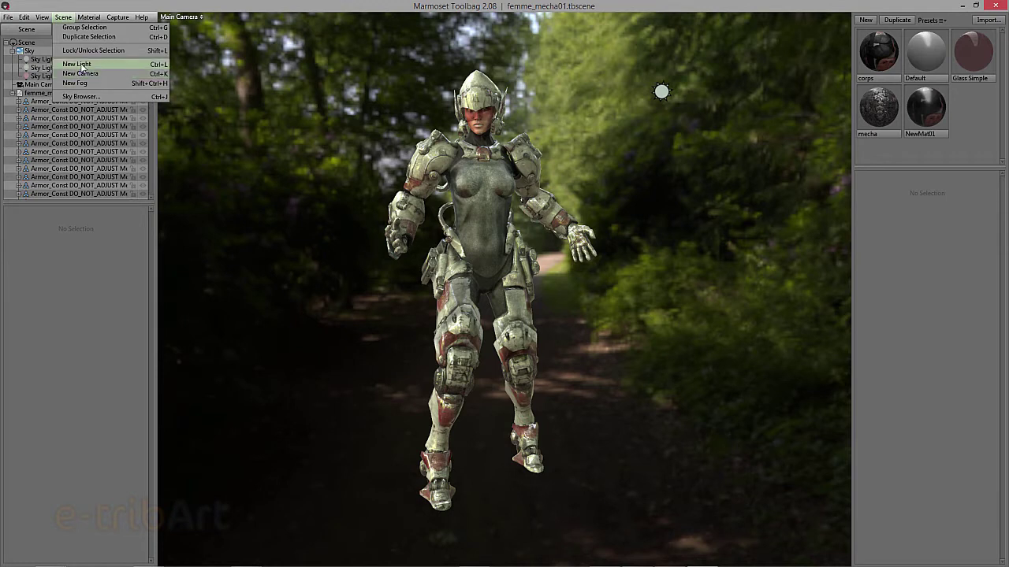
{"action": "left_click", "coordinate": [82, 66]}
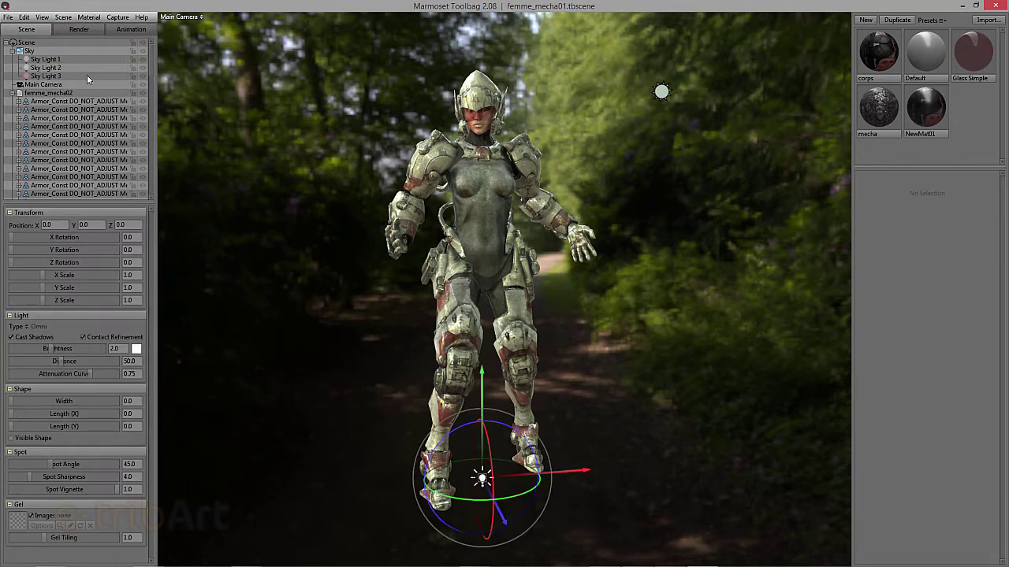
{"action": "left_click", "coordinate": [35, 326]}
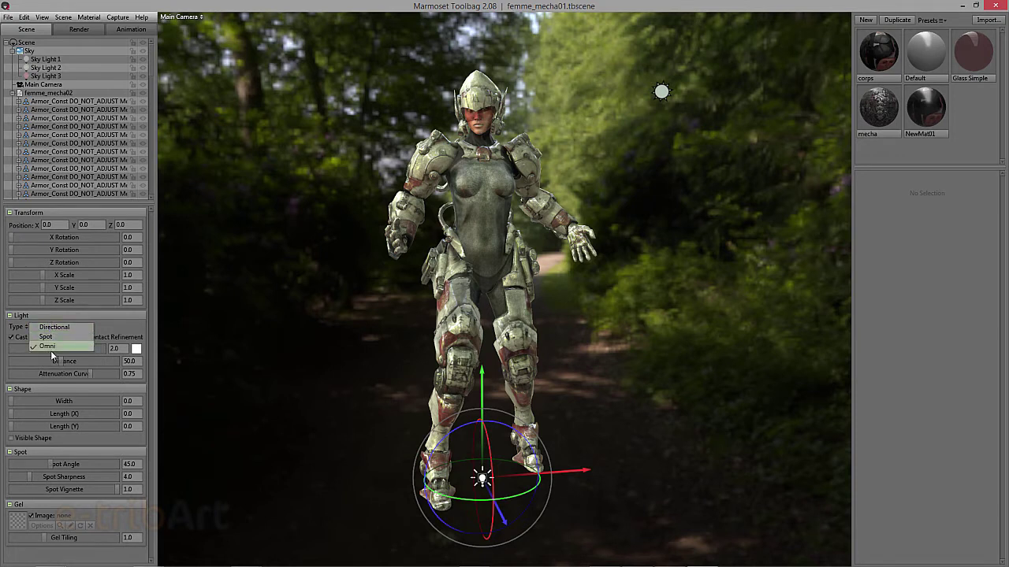
{"action": "left_click", "coordinate": [115, 325]}
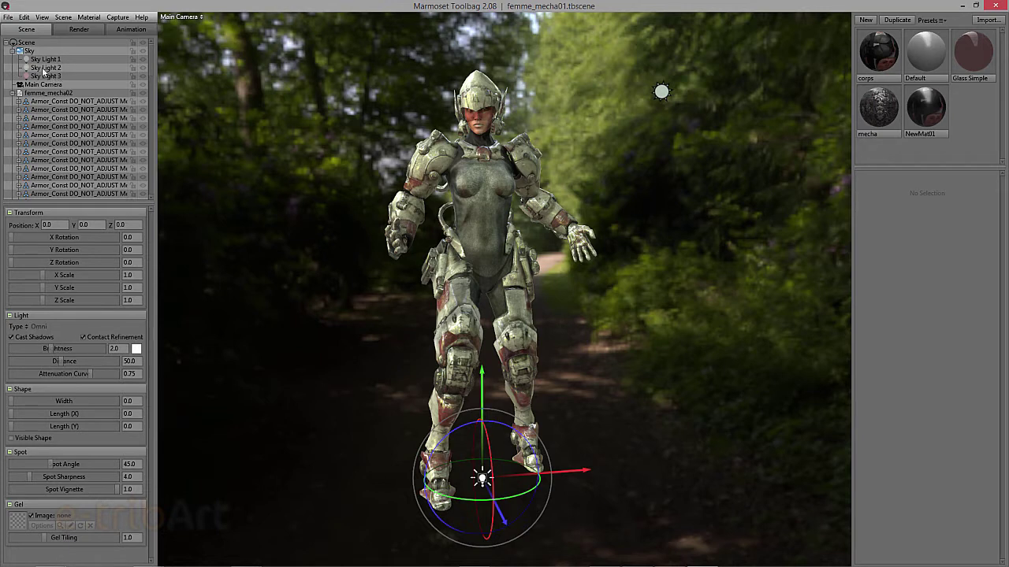
{"action": "left_click", "coordinate": [12, 94]}
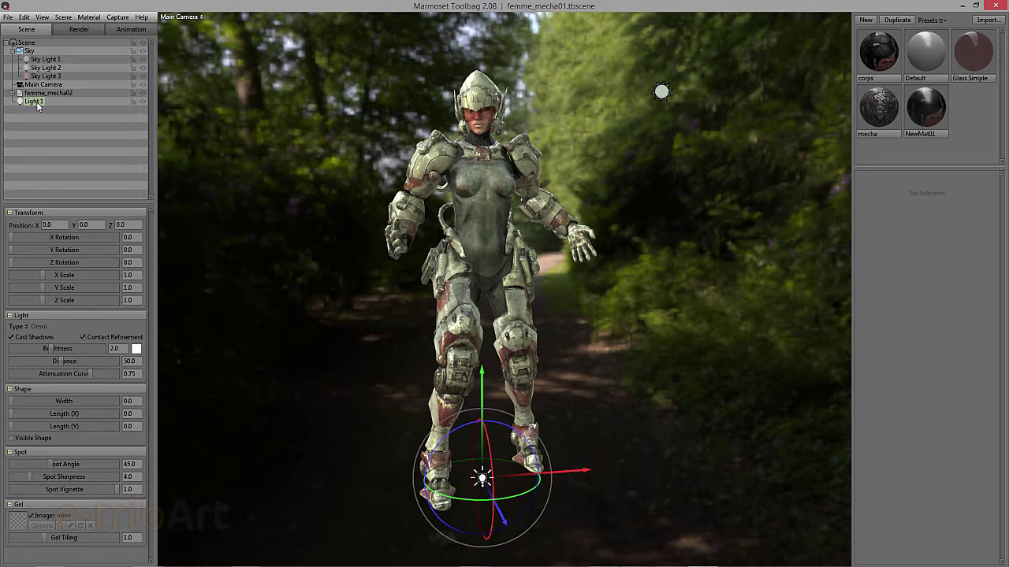
{"action": "key", "text": "Delete"}
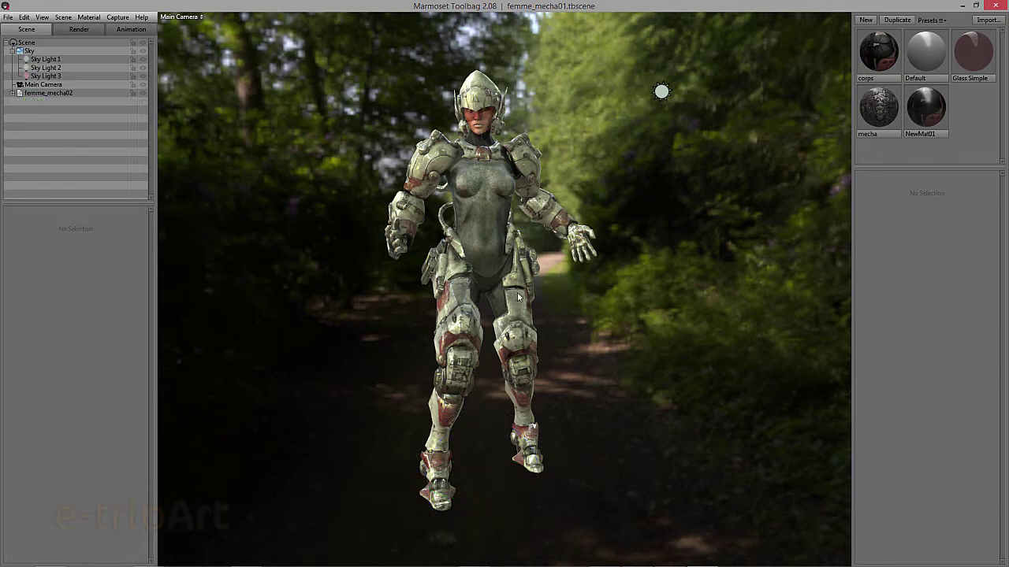
Select Sky Light 1 under Sky to show its Transform and Light properties.
{"action": "left_click", "coordinate": [31, 51]}
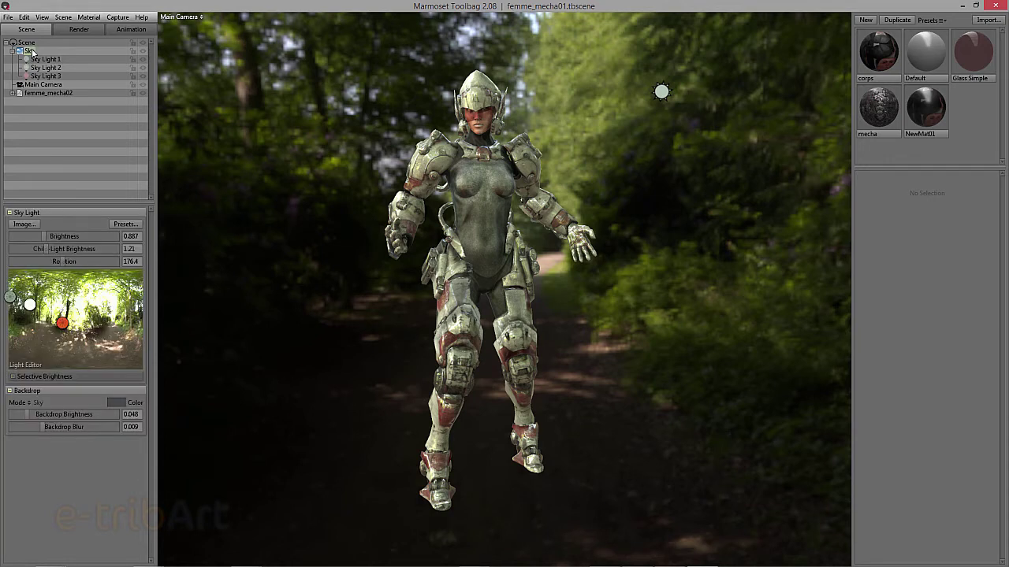
{"action": "left_click", "coordinate": [45, 60]}
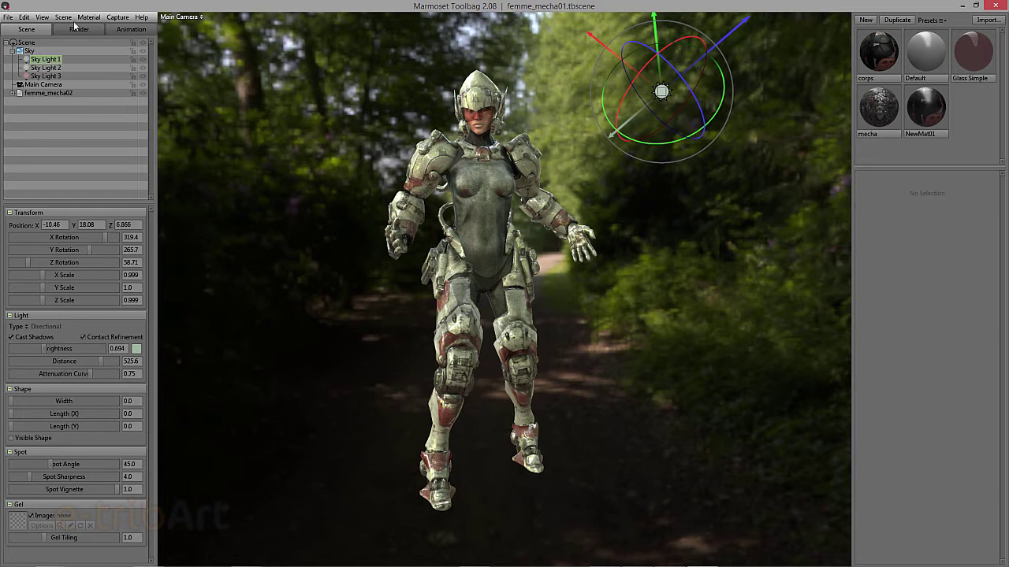
Show the mecha material's mecharmor maps and orbit to a three-quarter view.
{"action": "left_click", "coordinate": [883, 57]}
{"action": "left_click", "coordinate": [933, 101]}
{"action": "left_click", "coordinate": [880, 116]}
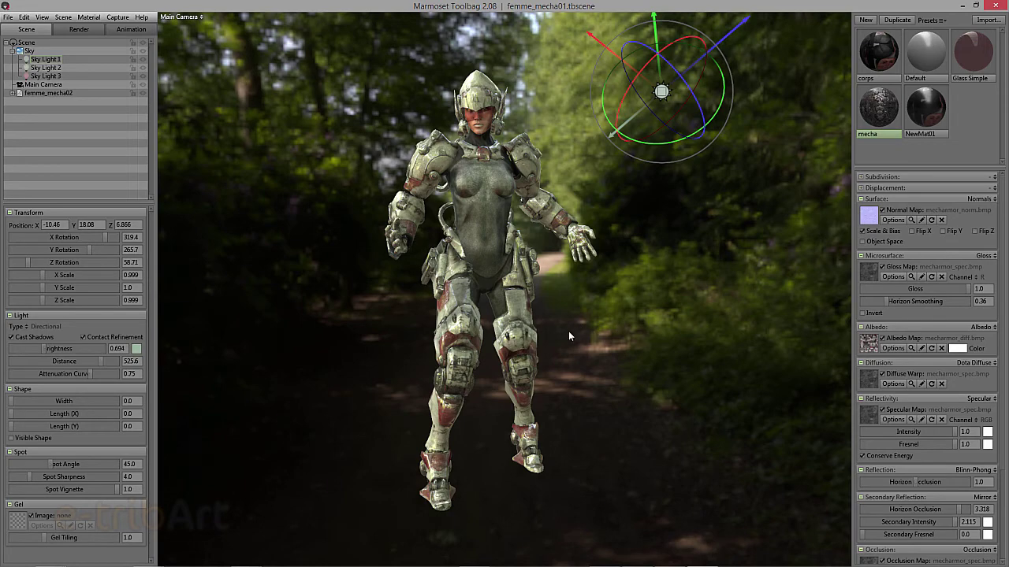
{"action": "left_click_drag", "start_coordinate": [568, 336], "coordinate": [624, 339]}
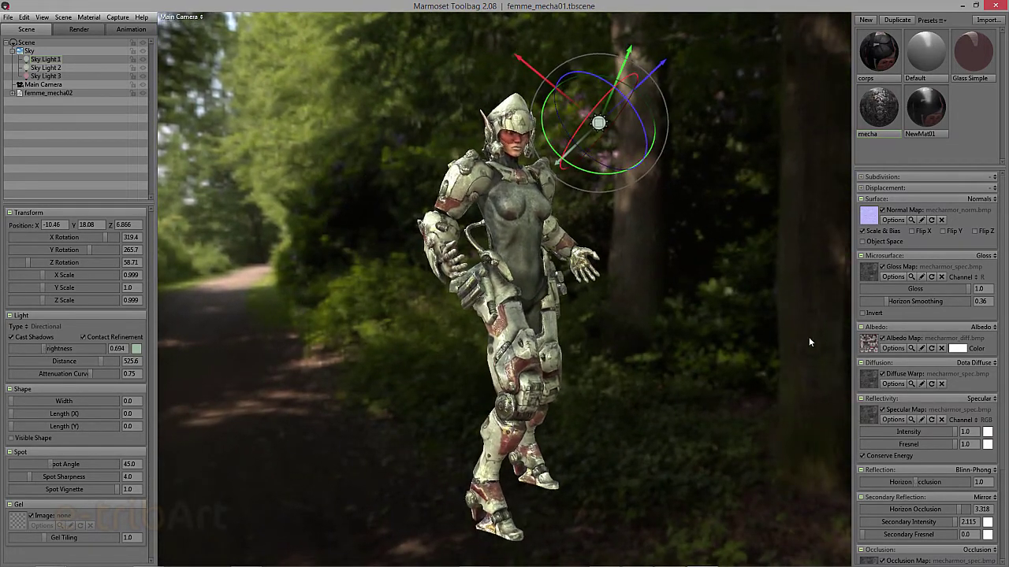
{"action": "left_click_drag", "start_coordinate": [809, 342], "coordinate": [769, 342]}
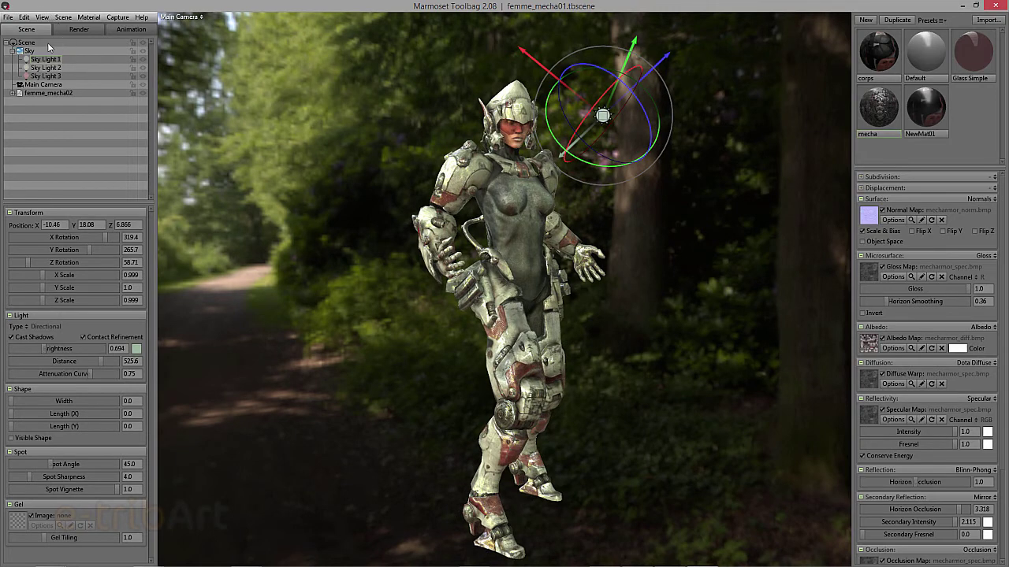
Set the Sky's Brightness to 0.51 and Backdrop Brightness to 0.0.
{"action": "left_click", "coordinate": [29, 51]}
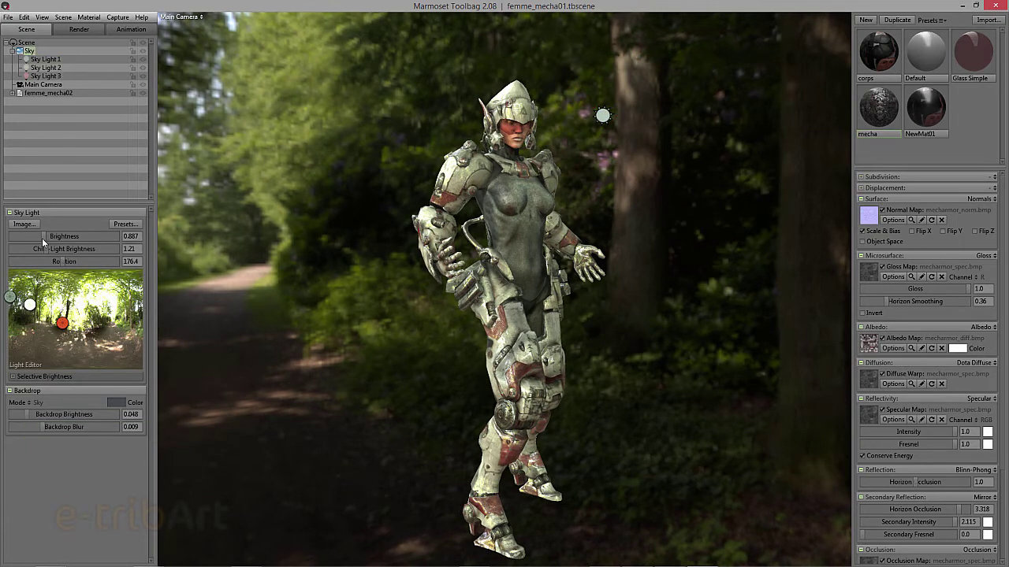
{"action": "left_click_drag", "start_coordinate": [42, 238], "coordinate": [41, 249]}
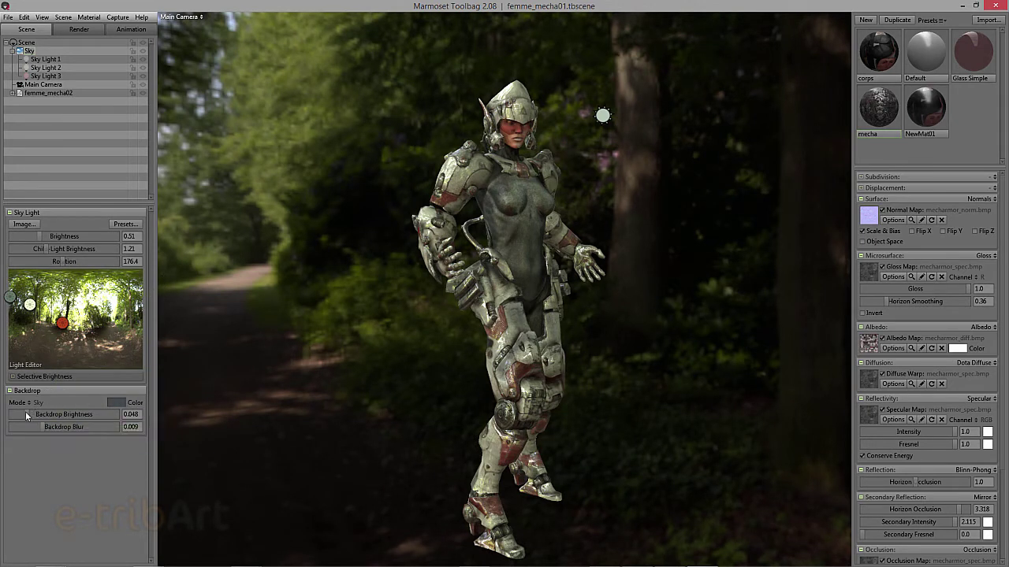
{"action": "mouse_move", "coordinate": [47, 415]}
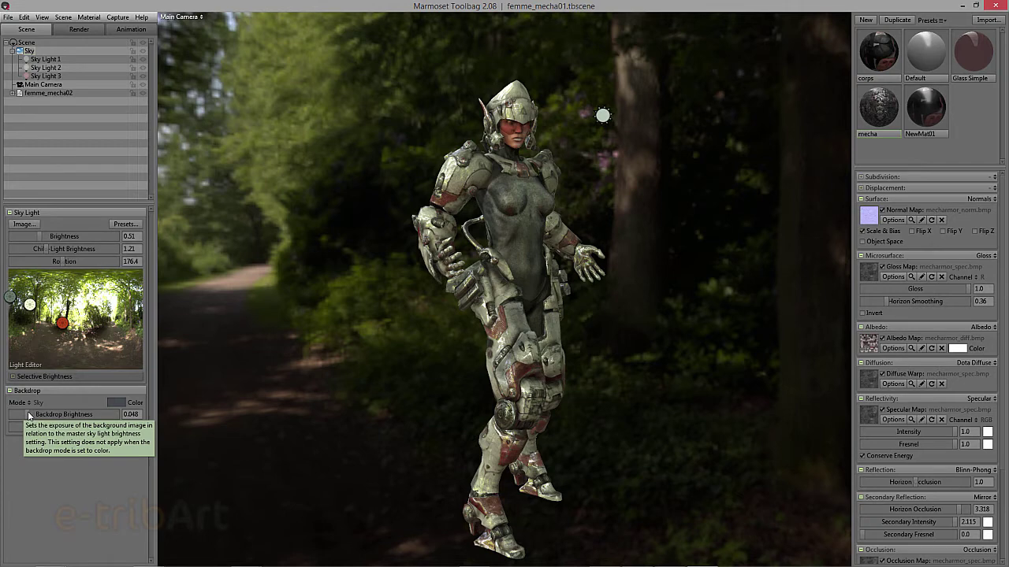
{"action": "left_click_drag", "start_coordinate": [28, 416], "coordinate": [16, 414]}
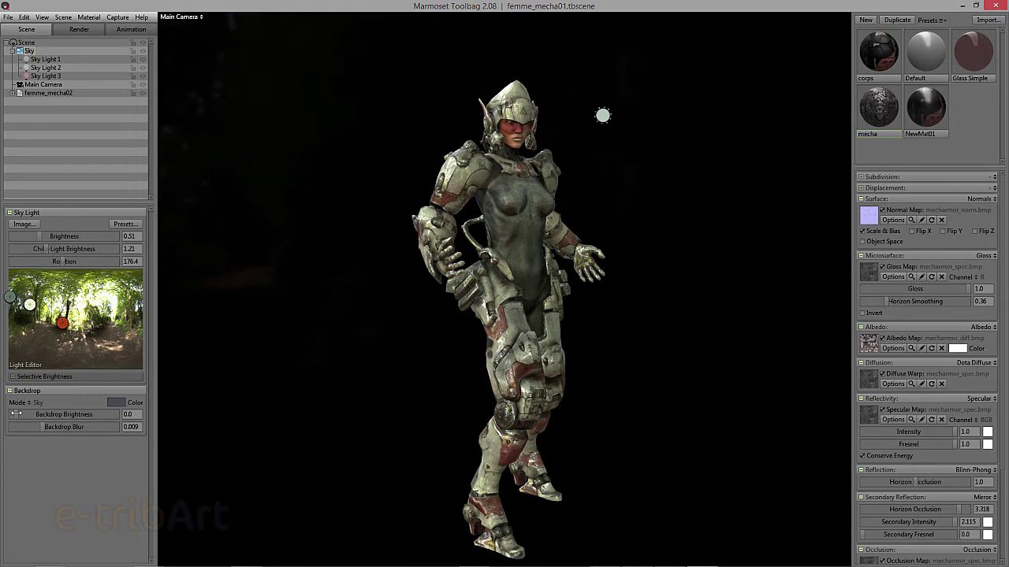
{"action": "left_click_drag", "start_coordinate": [16, 414], "coordinate": [56, 408]}
Zoom in closer on the mecha and orbit the camera to a side view.
{"action": "mouse_move", "coordinate": [619, 331]}
{"action": "left_mouse_down"}
{"action": "mouse_move", "coordinate": [524, 334]}
{"action": "mouse_move", "coordinate": [697, 335]}
{"action": "mouse_move", "coordinate": [630, 333]}
{"action": "mouse_move", "coordinate": [613, 311]}
{"action": "left_mouse_up"}
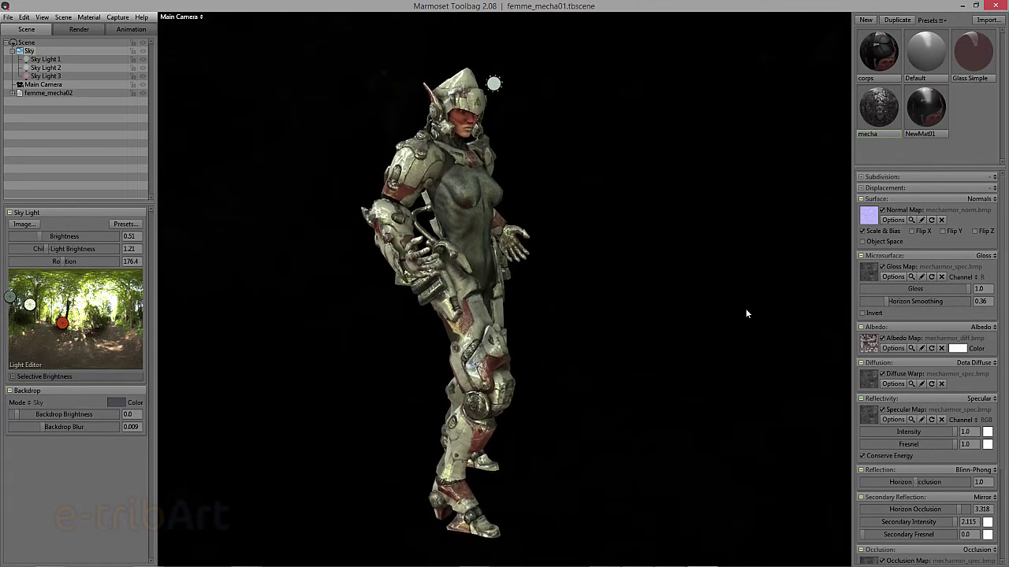
{"action": "mouse_move", "coordinate": [522, 274]}
{"action": "left_mouse_down"}
{"action": "mouse_move", "coordinate": [528, 432]}
{"action": "mouse_move", "coordinate": [530, 387]}
{"action": "mouse_move", "coordinate": [470, 398]}
{"action": "mouse_move", "coordinate": [519, 330]}
{"action": "mouse_move", "coordinate": [559, 344]}
{"action": "mouse_move", "coordinate": [560, 323]}
{"action": "mouse_move", "coordinate": [508, 278]}
{"action": "mouse_move", "coordinate": [505, 296]}
{"action": "mouse_move", "coordinate": [487, 304]}
{"action": "mouse_move", "coordinate": [485, 291]}
{"action": "left_mouse_up"}
{"action": "scroll", "coordinate": [557, 344], "scroll_direction": "down", "scroll_amount": 2}
{"action": "scroll", "coordinate": [556, 343], "scroll_direction": "down", "scroll_amount": 2}
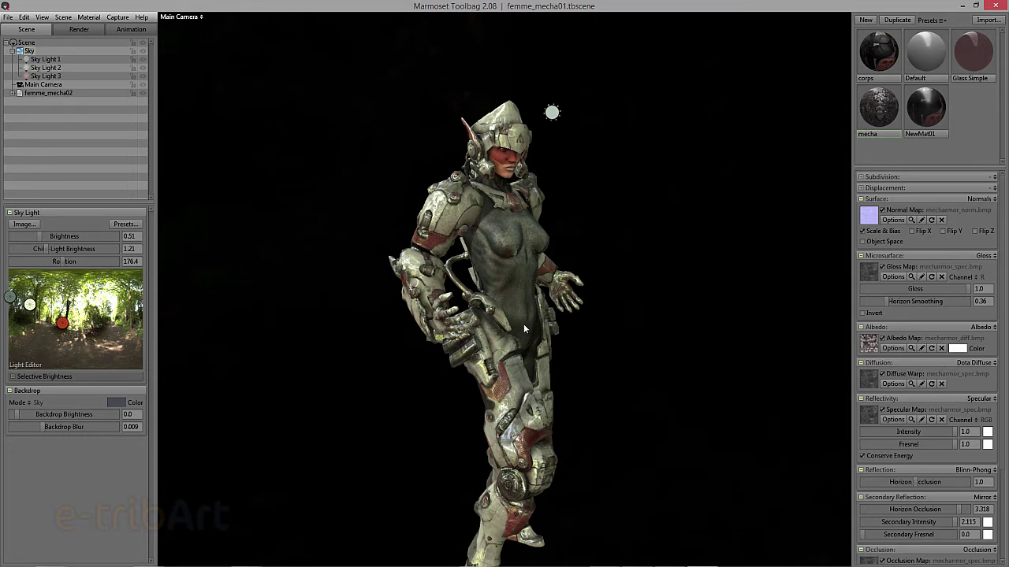
{"action": "mouse_move", "coordinate": [494, 318]}
{"action": "left_mouse_down"}
{"action": "mouse_move", "coordinate": [350, 332]}
{"action": "mouse_move", "coordinate": [387, 331]}
{"action": "mouse_move", "coordinate": [386, 312]}
{"action": "mouse_move", "coordinate": [403, 305]}
{"action": "left_mouse_up"}
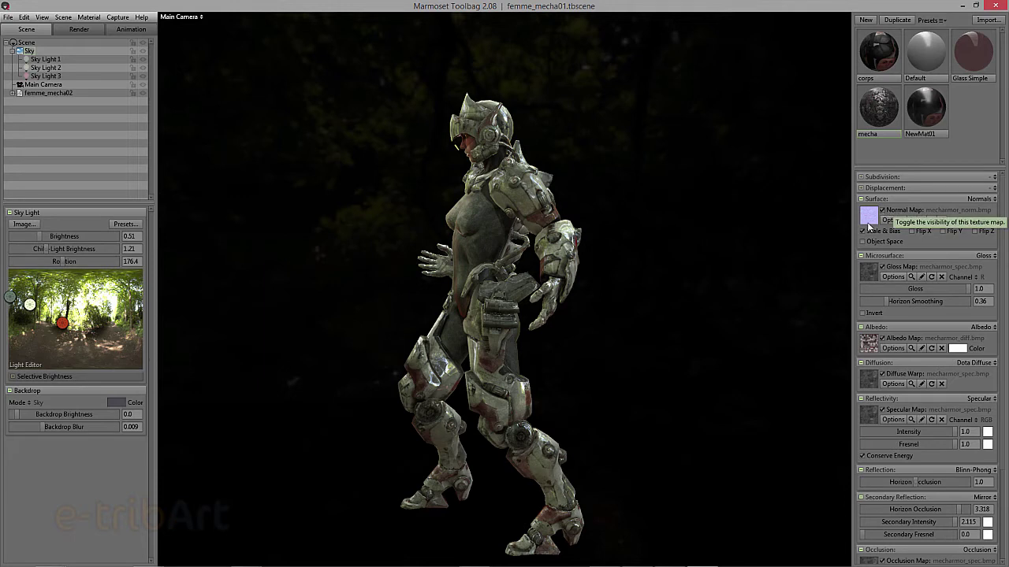
{"action": "left_click", "coordinate": [883, 215]}
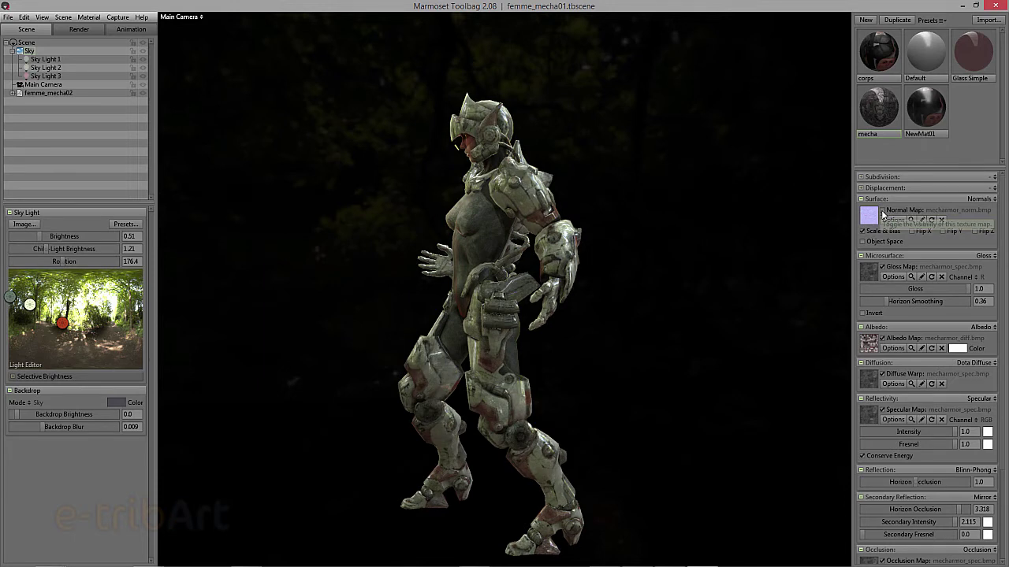
{"action": "left_click", "coordinate": [884, 215]}
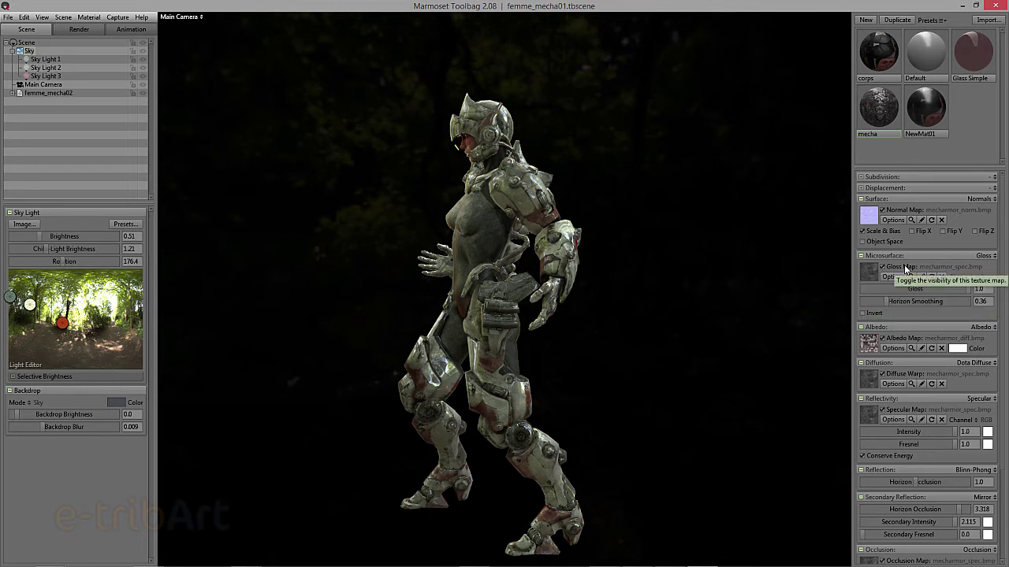
{"action": "left_click", "coordinate": [896, 272]}
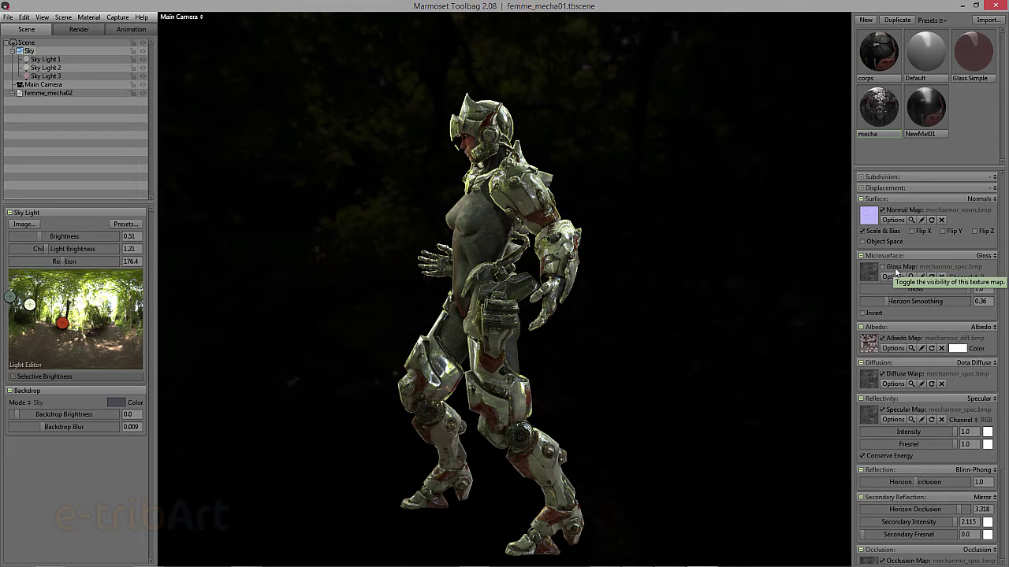
{"action": "left_click", "coordinate": [895, 271]}
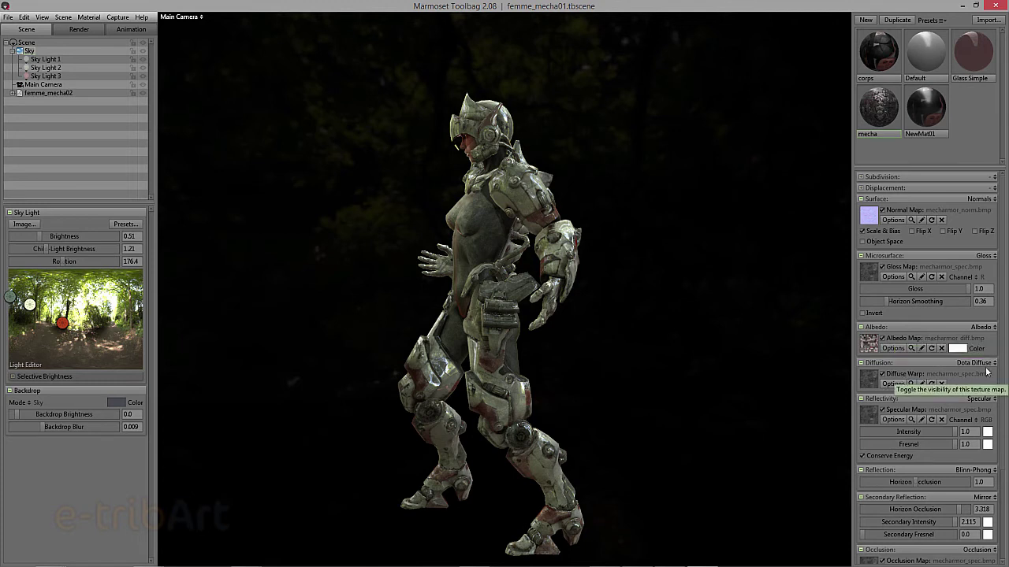
{"action": "left_click", "coordinate": [987, 365]}
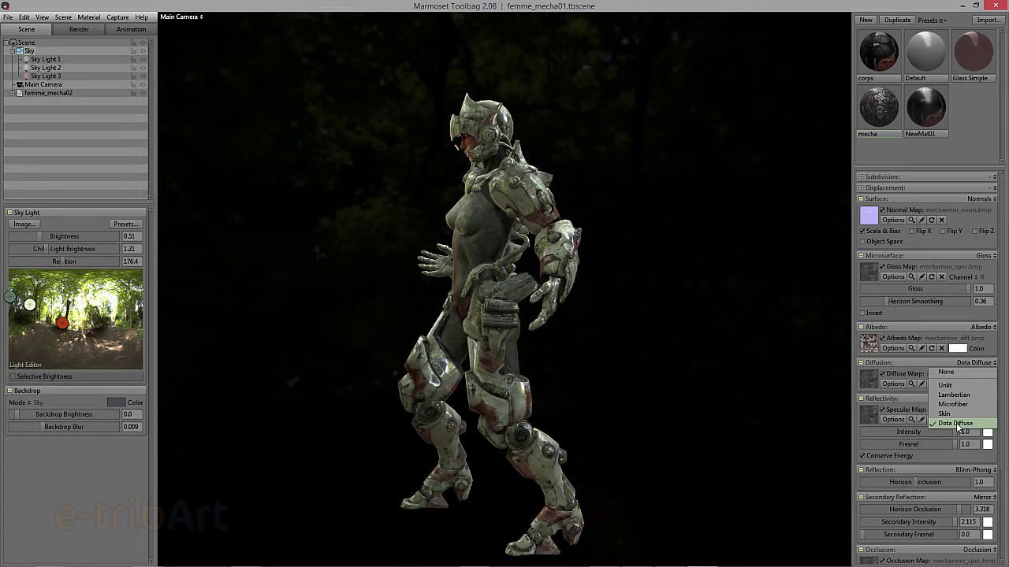
{"action": "left_click", "coordinate": [956, 424]}
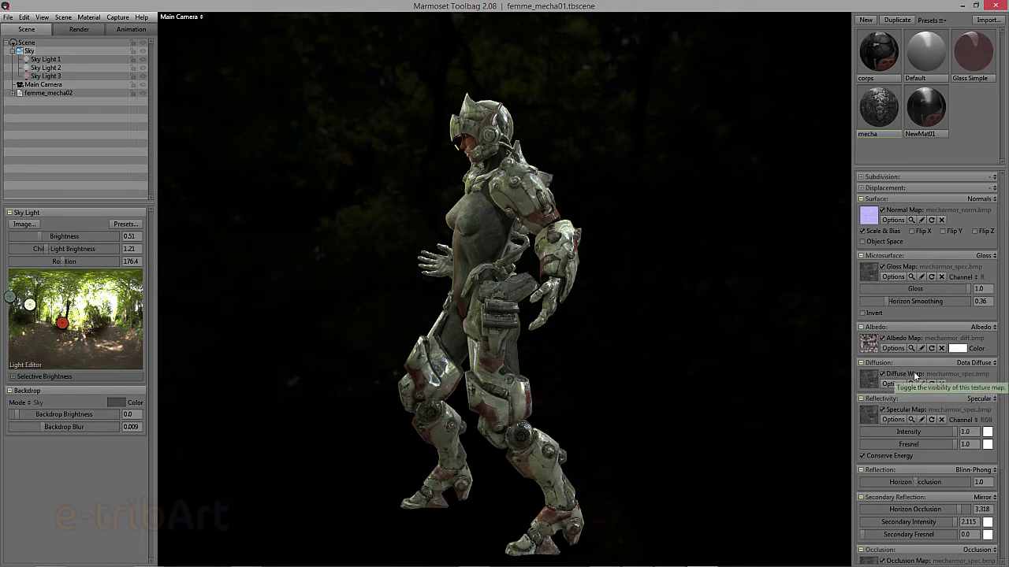
{"action": "left_click", "coordinate": [887, 375]}
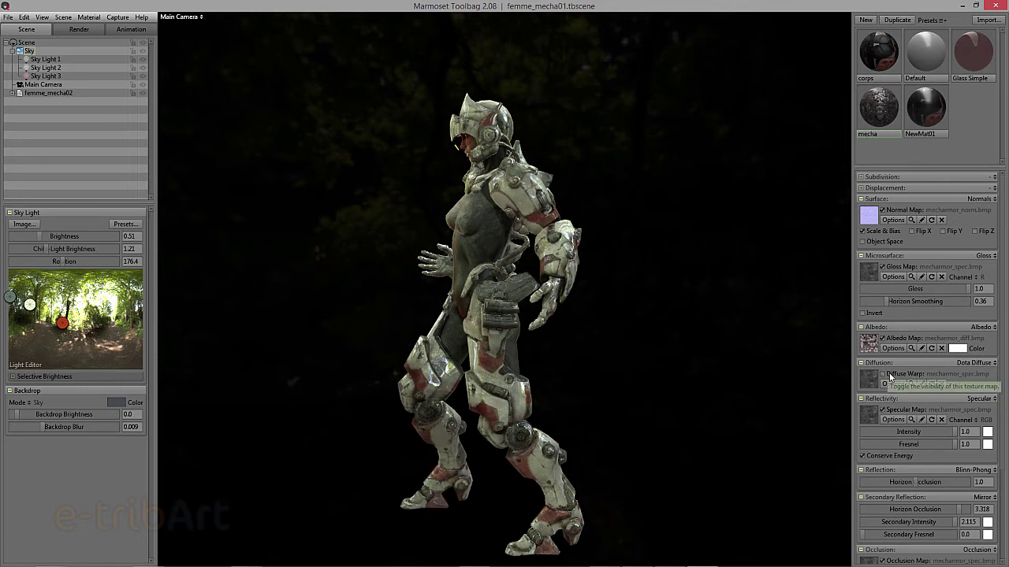
{"action": "left_click", "coordinate": [893, 379]}
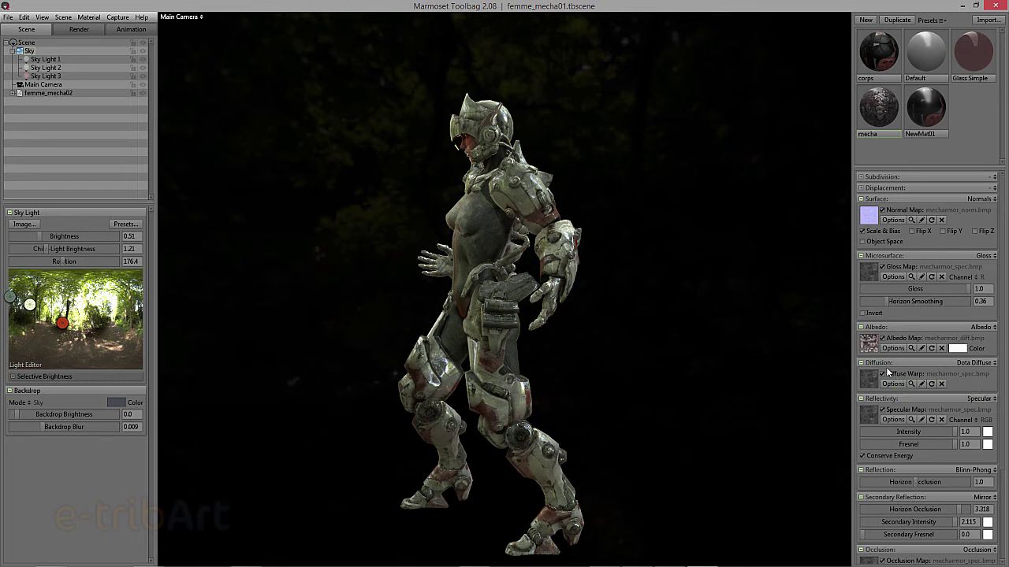
{"action": "scroll", "coordinate": [886, 363], "scroll_direction": "down", "scroll_amount": 1}
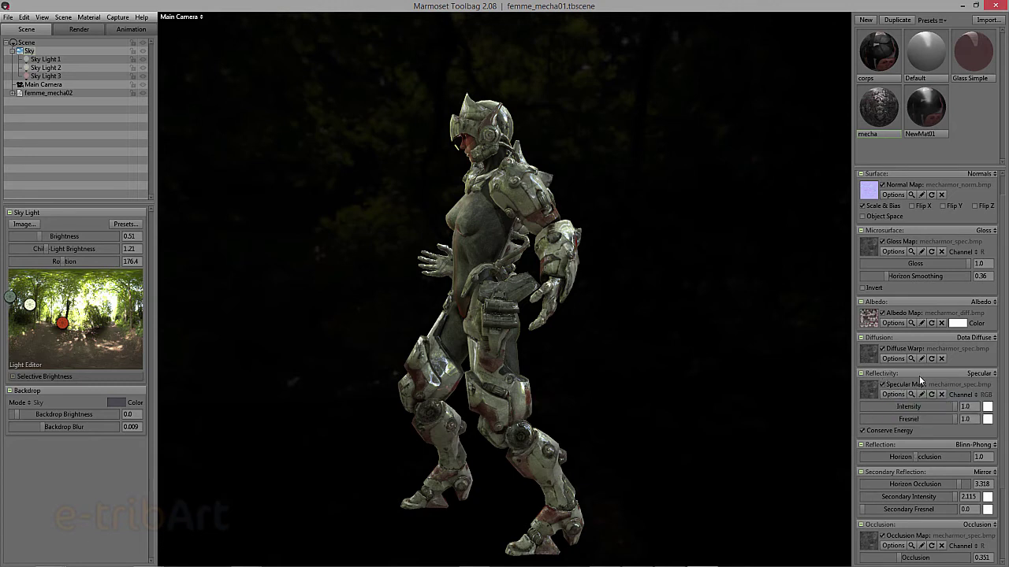
{"action": "left_click", "coordinate": [980, 375]}
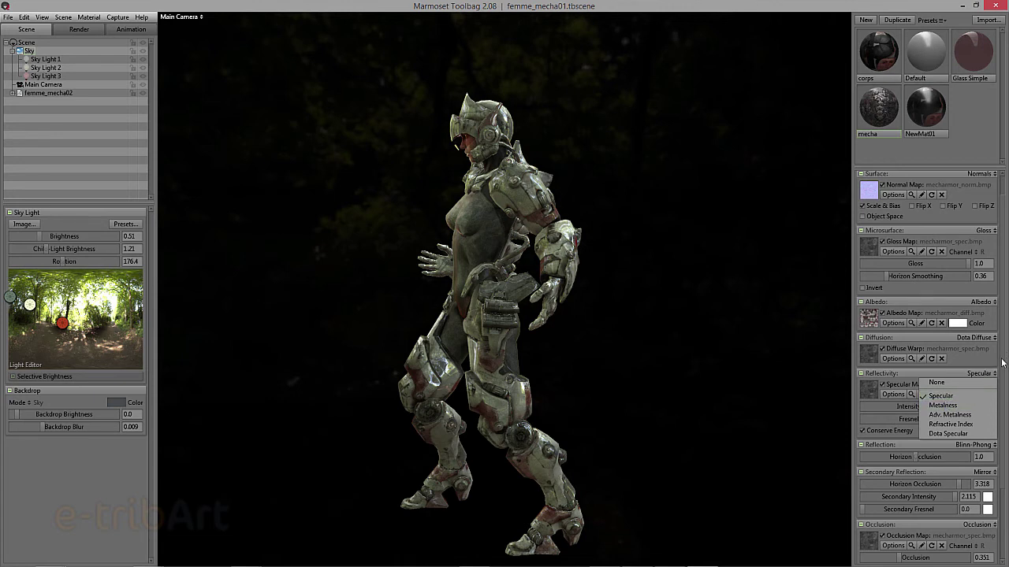
{"action": "left_click", "coordinate": [1003, 364]}
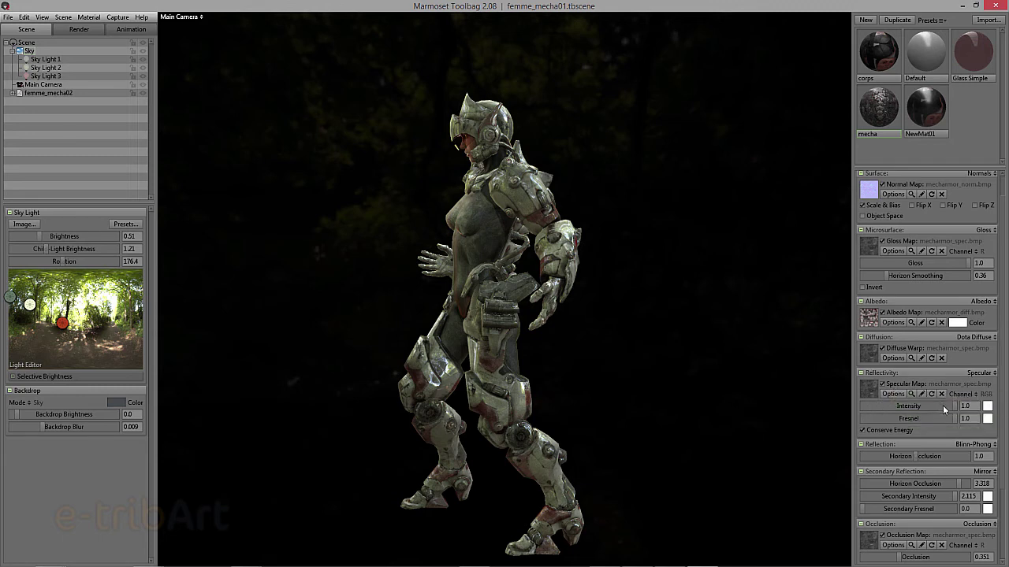
Preview the specular Intensity at 1.0 and test the Fresnel slider.
{"action": "left_click_drag", "start_coordinate": [942, 405], "coordinate": [963, 409]}
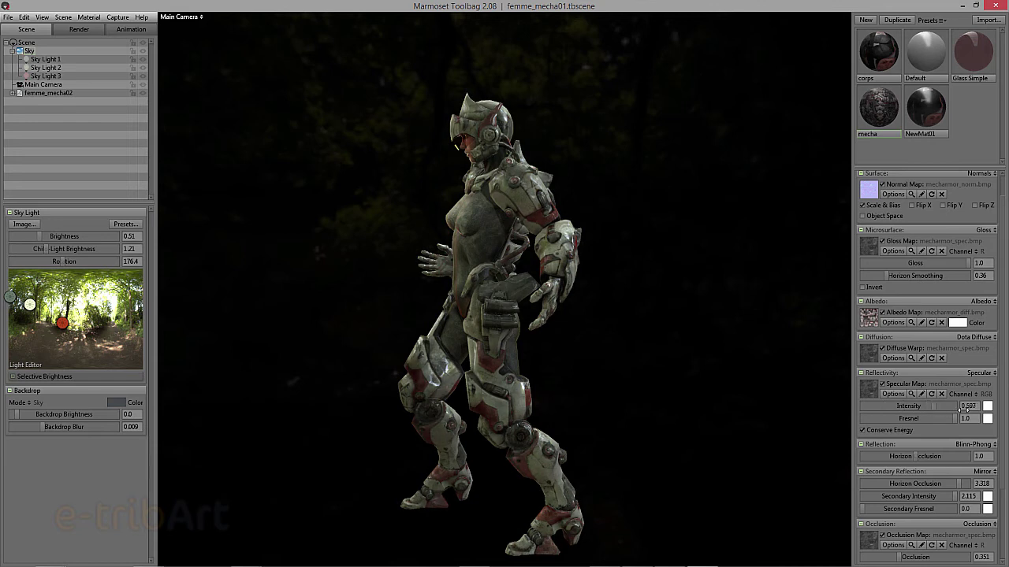
{"action": "type", "text": "1.0"}
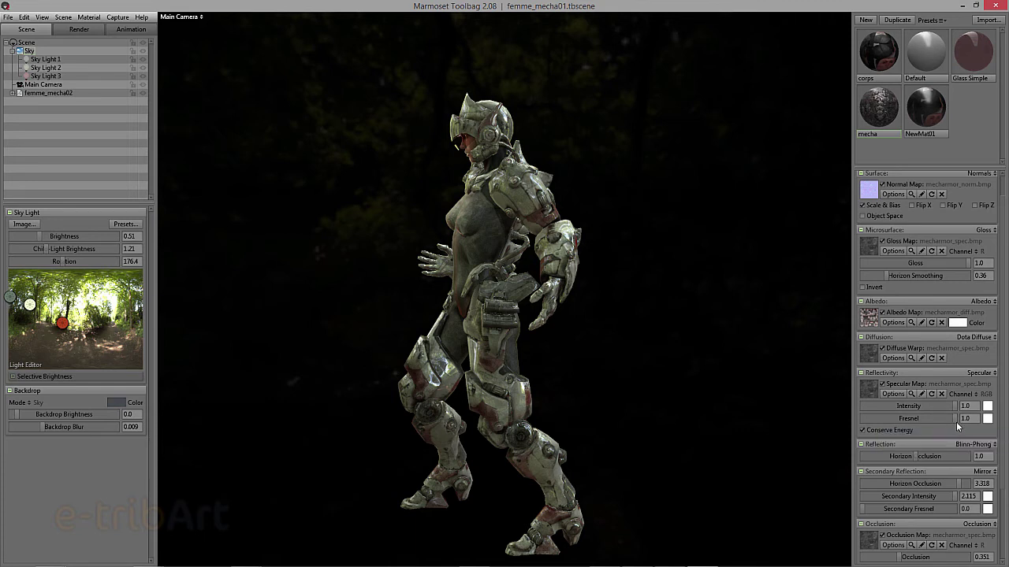
{"action": "mouse_move", "coordinate": [957, 424]}
{"action": "left_mouse_down"}
{"action": "mouse_move", "coordinate": [866, 425]}
{"action": "mouse_move", "coordinate": [1006, 431]}
{"action": "left_mouse_up"}
Set Horizon Occlusion 1.786, Secondary Intensity 0.977, and check the occlusion map on and off.
{"action": "scroll", "coordinate": [895, 434], "scroll_direction": "down", "scroll_amount": 1}
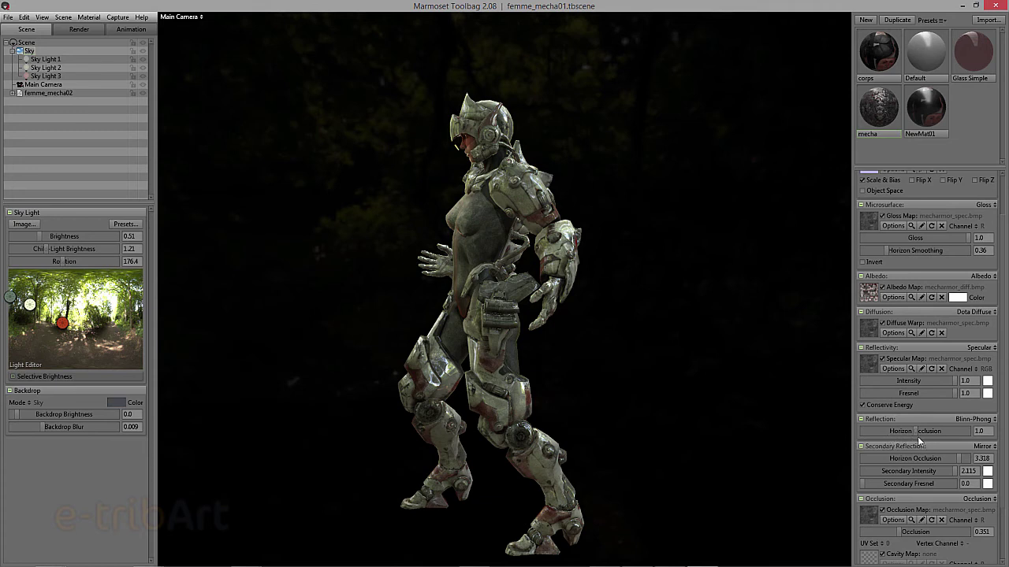
{"action": "scroll", "coordinate": [914, 432], "scroll_direction": "down", "scroll_amount": 2}
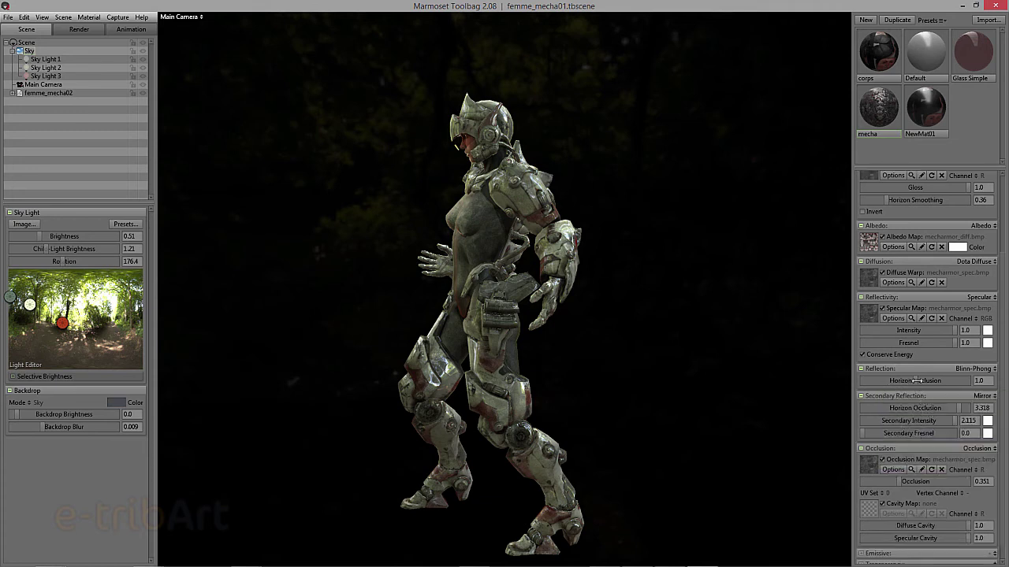
{"action": "left_click_drag", "start_coordinate": [917, 381], "coordinate": [932, 381]}
{"action": "mouse_move", "coordinate": [956, 419]}
{"action": "left_mouse_down"}
{"action": "mouse_move", "coordinate": [943, 423]}
{"action": "mouse_move", "coordinate": [970, 421]}
{"action": "left_mouse_up"}
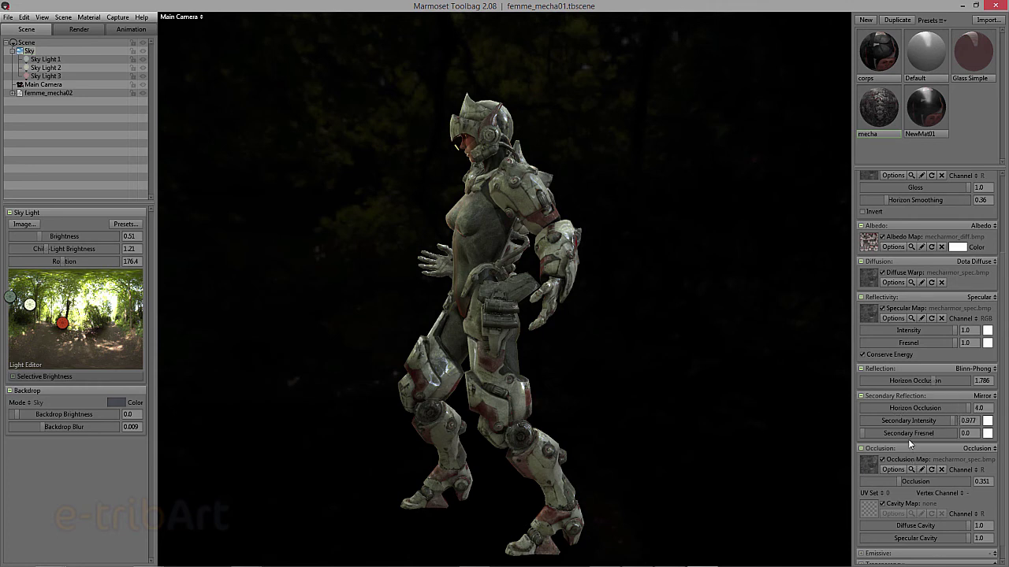
{"action": "scroll", "coordinate": [908, 438], "scroll_direction": "down", "scroll_amount": 1}
{"action": "left_click", "coordinate": [888, 442]}
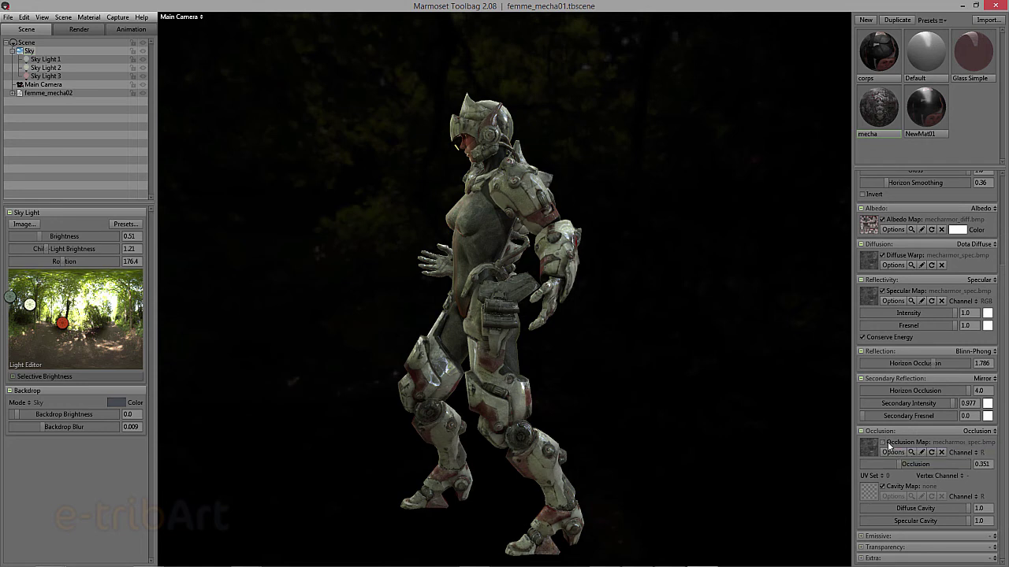
{"action": "left_click", "coordinate": [887, 441]}
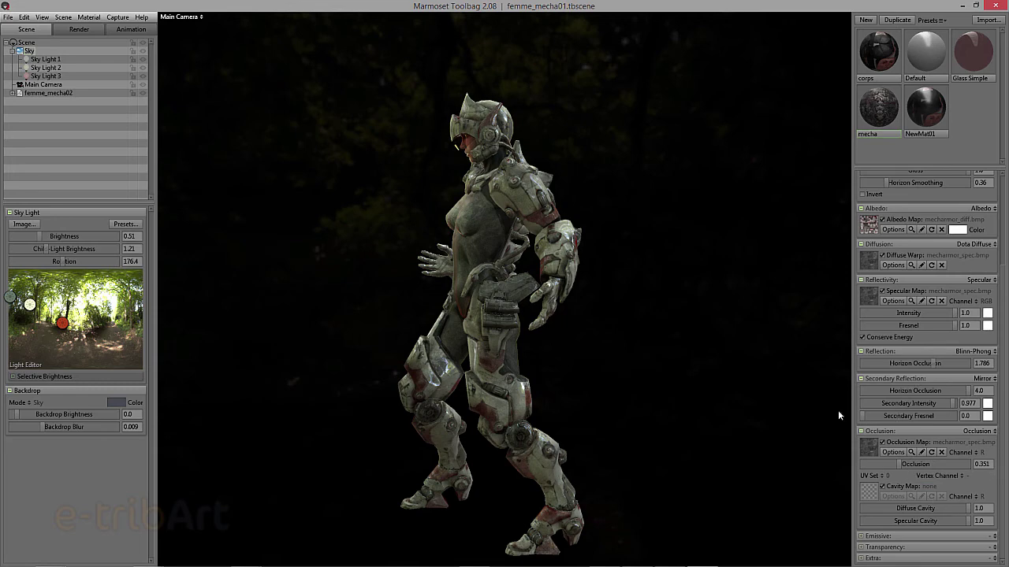
Orbit the camera round so the mecha faces front-on.
{"action": "mouse_move", "coordinate": [534, 378]}
{"action": "left_mouse_down"}
{"action": "mouse_move", "coordinate": [626, 413]}
{"action": "mouse_move", "coordinate": [723, 397]}
{"action": "mouse_move", "coordinate": [703, 342]}
{"action": "mouse_move", "coordinate": [658, 338]}
{"action": "mouse_move", "coordinate": [675, 347]}
{"action": "mouse_move", "coordinate": [670, 340]}
{"action": "left_mouse_up"}
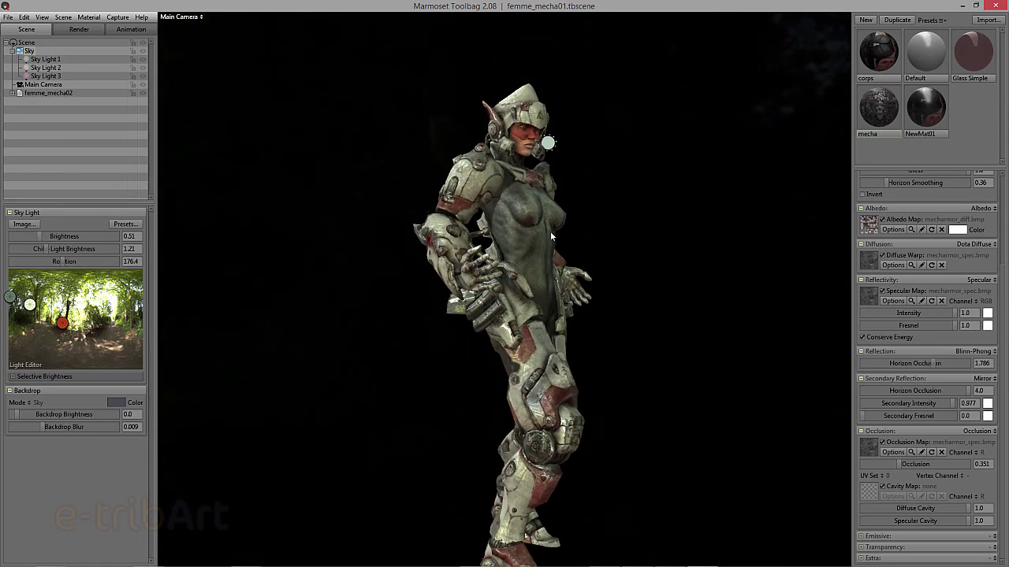
Show the Render settings, toggle Wireframe on and off, and open the Capture menu.
{"action": "left_click", "coordinate": [82, 30]}
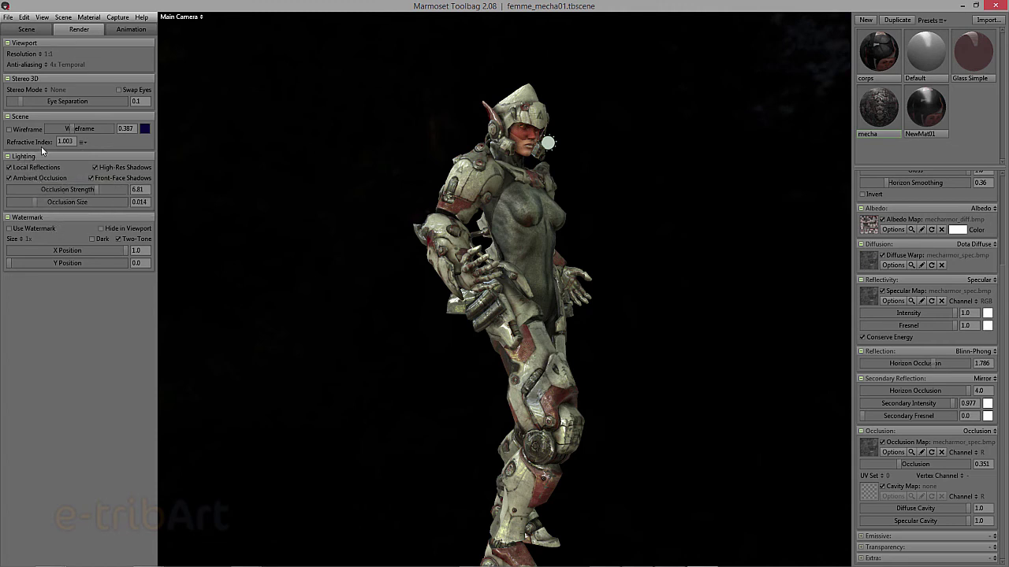
{"action": "left_click", "coordinate": [21, 131]}
{"action": "left_click", "coordinate": [24, 131]}
{"action": "left_click", "coordinate": [8, 17]}
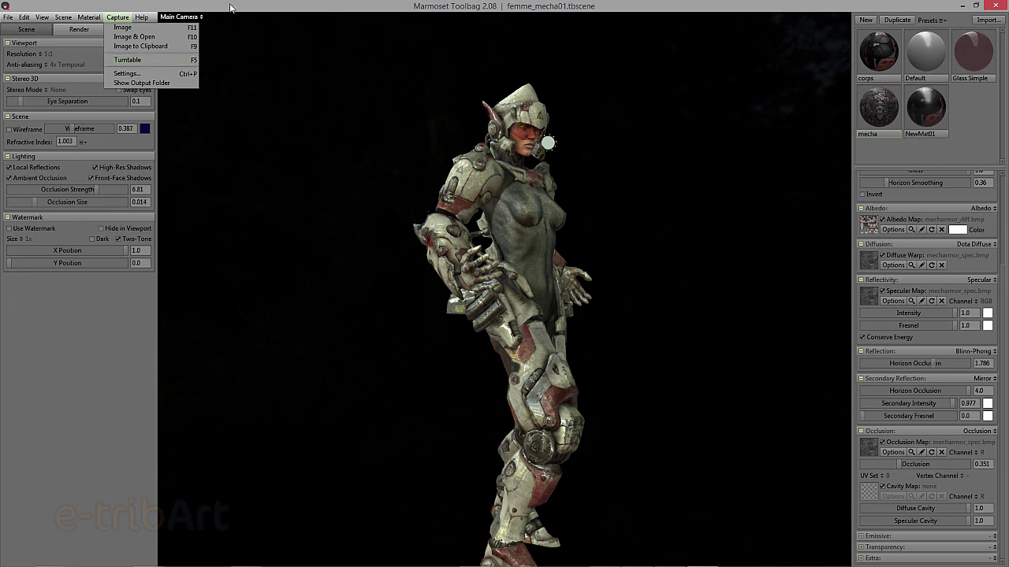
Close the Capture menu without choosing any capture option.
{"action": "left_click", "coordinate": [94, 358]}
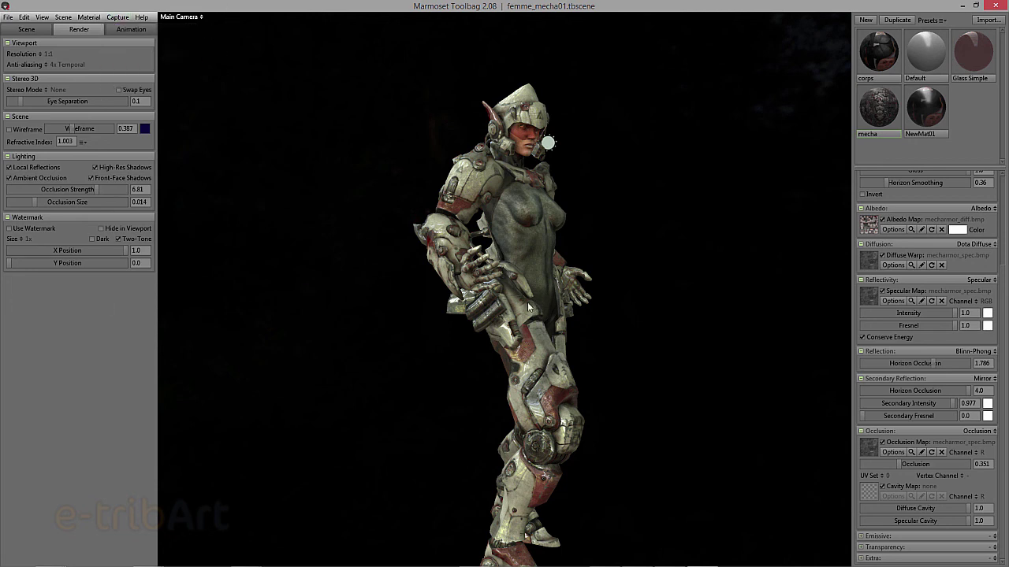